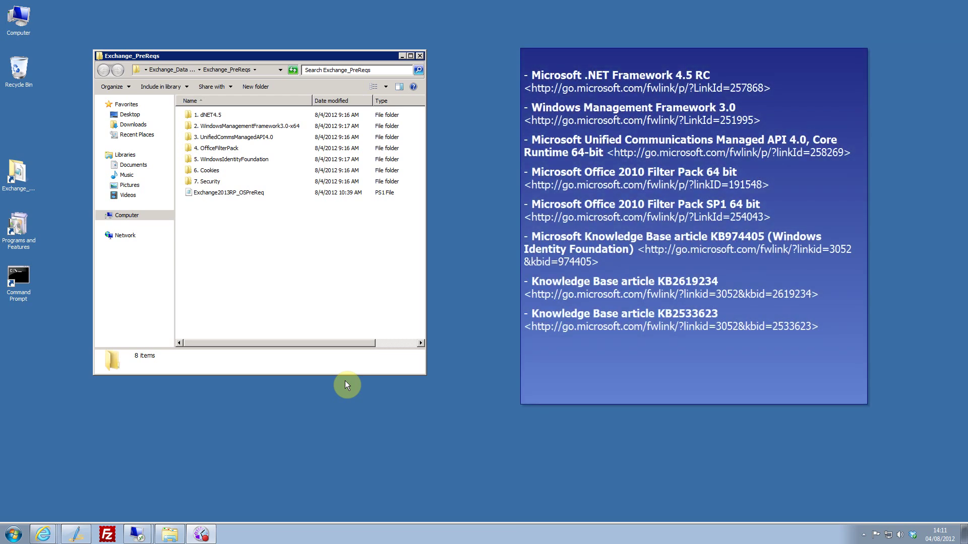
Open the 1. dNET4.5 folder and launch dotNetFx45_Full_setup
click(216, 115)
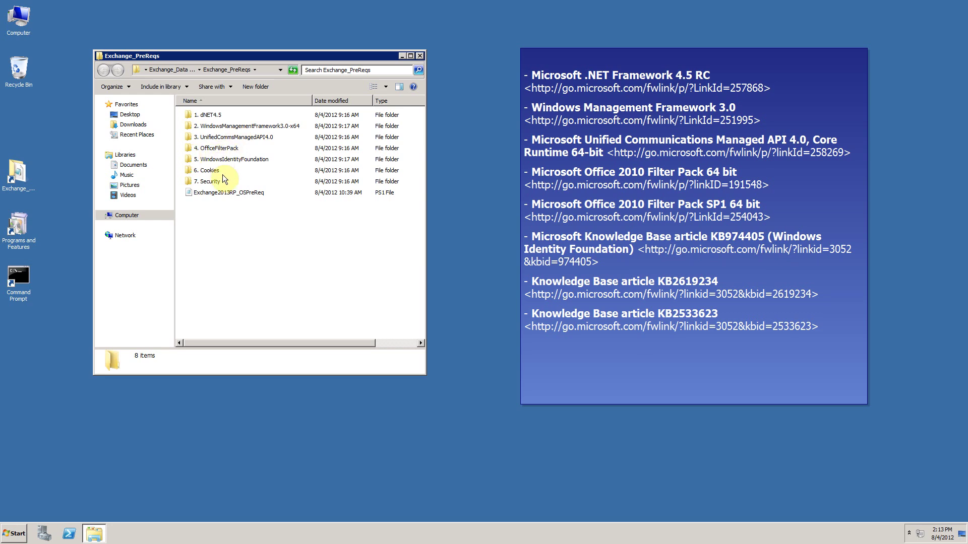
double_click(210, 116)
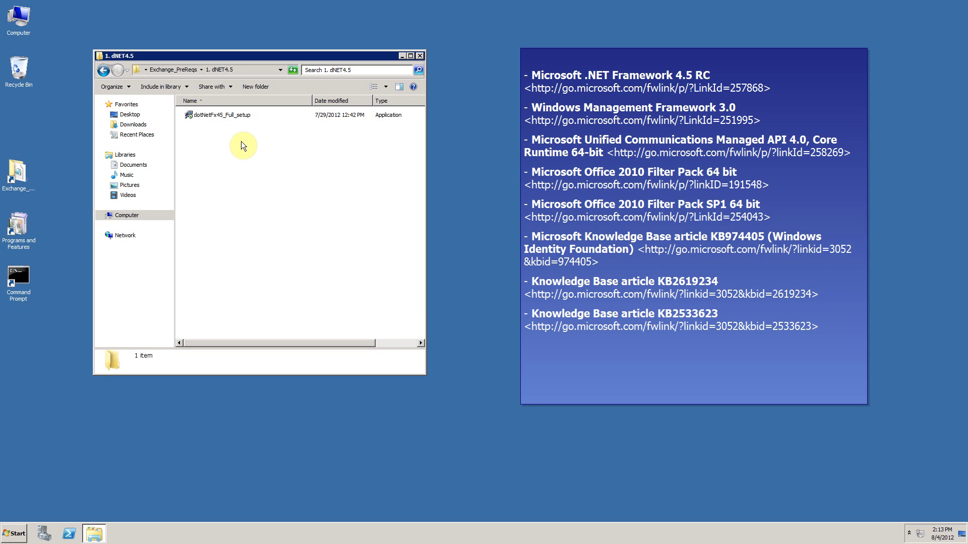
key(BackSpace)
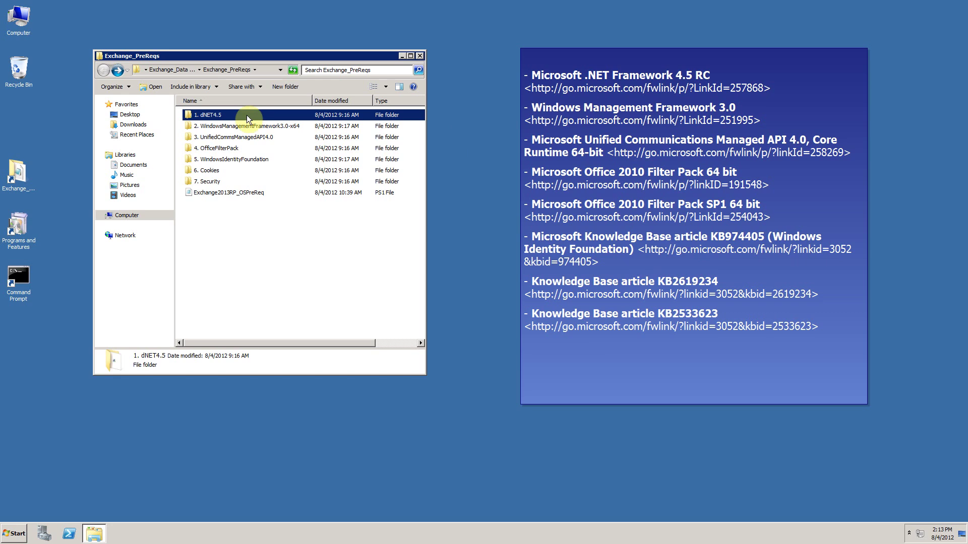
double_click(219, 113)
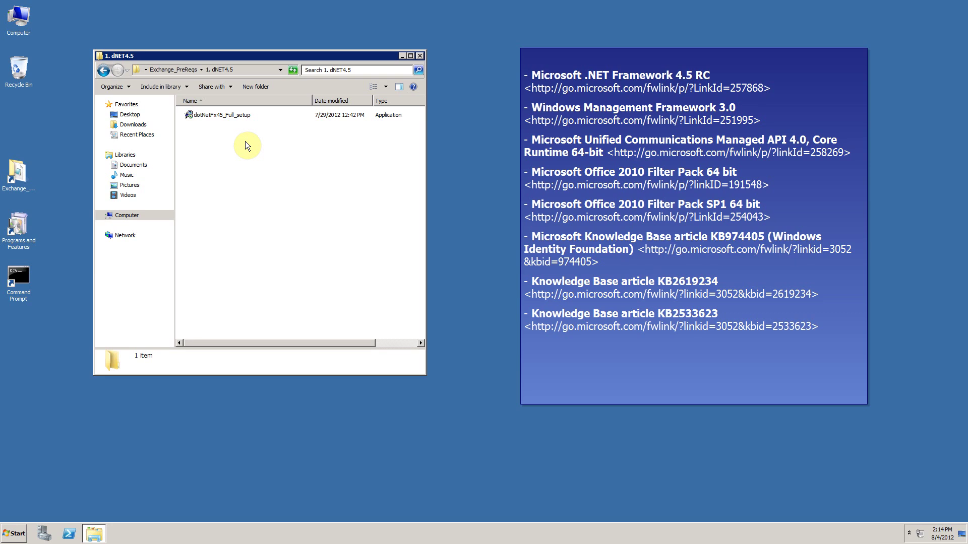
double_click(223, 114)
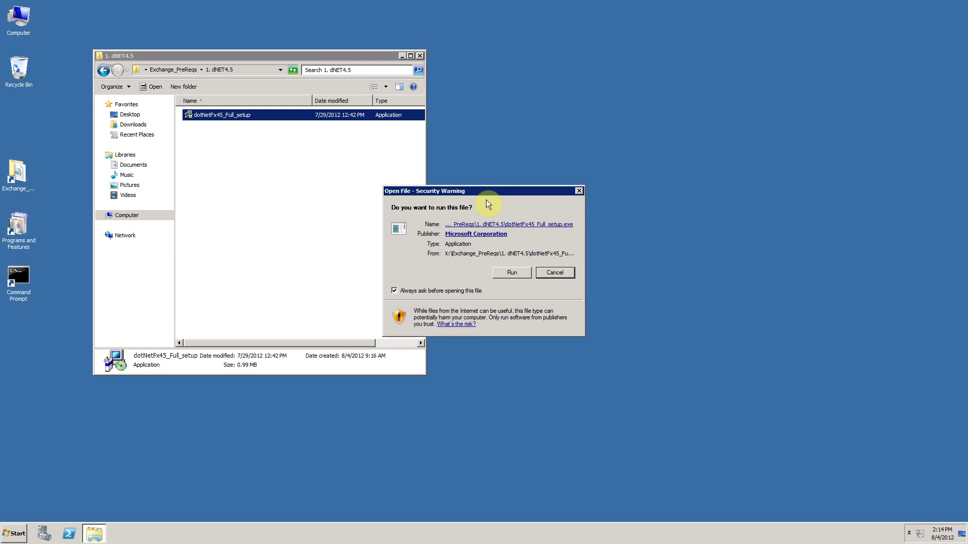
Run the .NET Framework 4.5 RC setup, accept its license terms, install it and close the installer
click(500, 276)
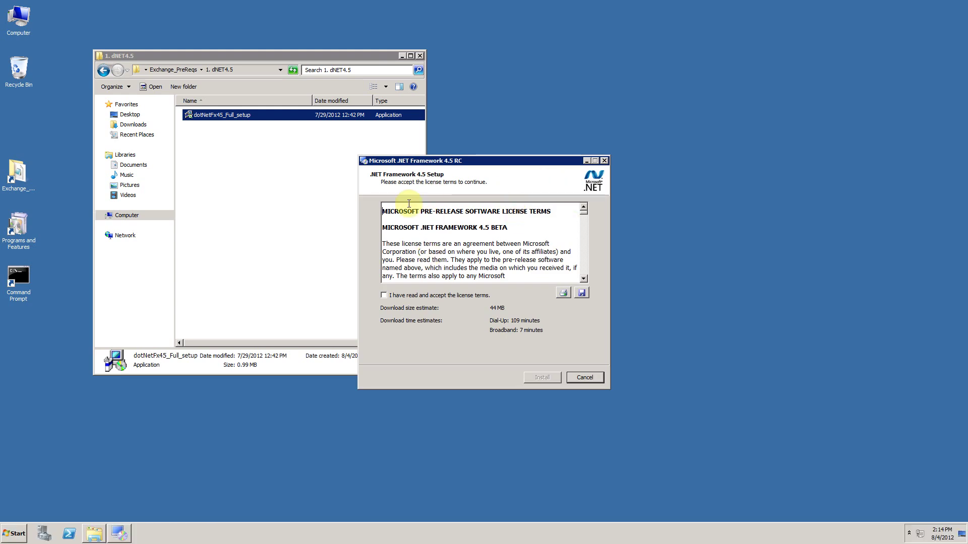
click(398, 296)
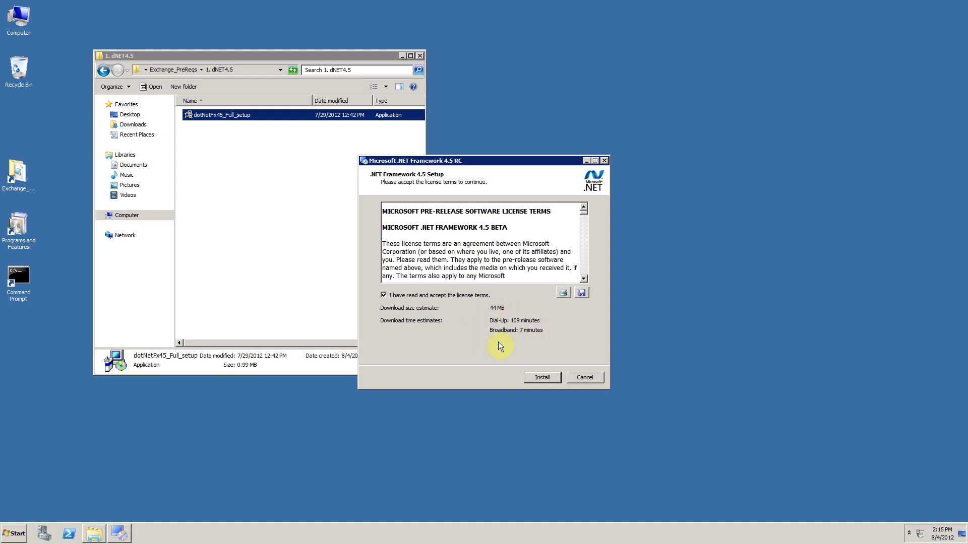
click(538, 378)
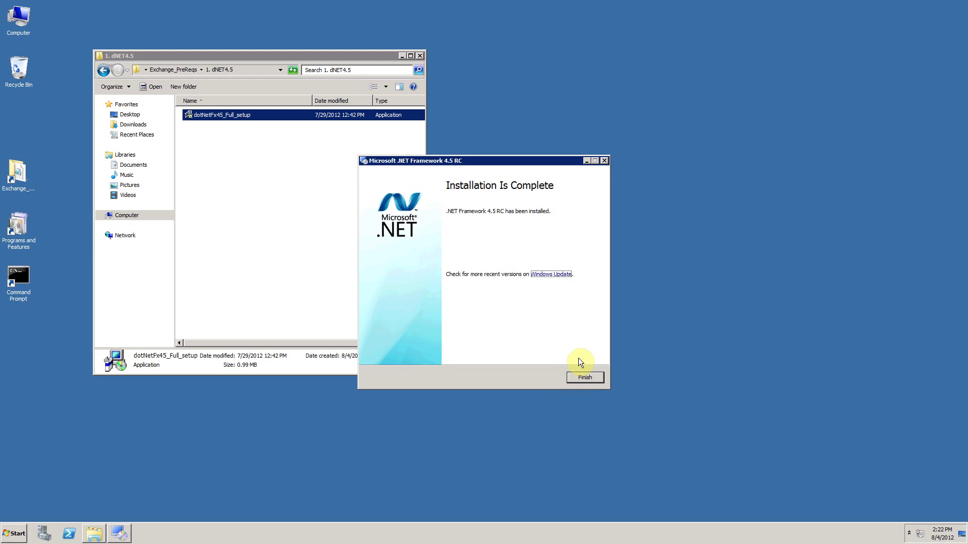
click(583, 377)
Open 2. WindowsManagementFramework3.0-x64 and start installing Windows6.1-KB2506143-x64
click(295, 203)
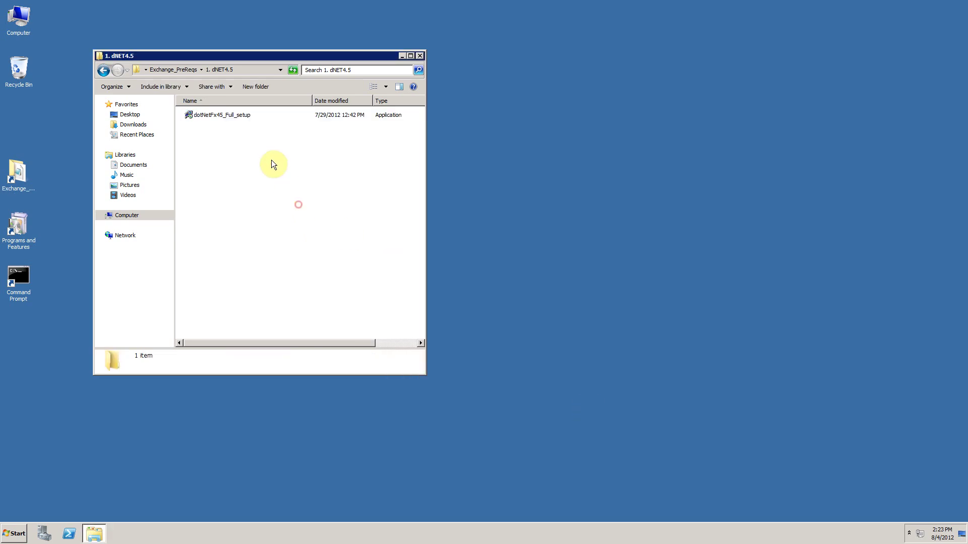
key(BackSpace)
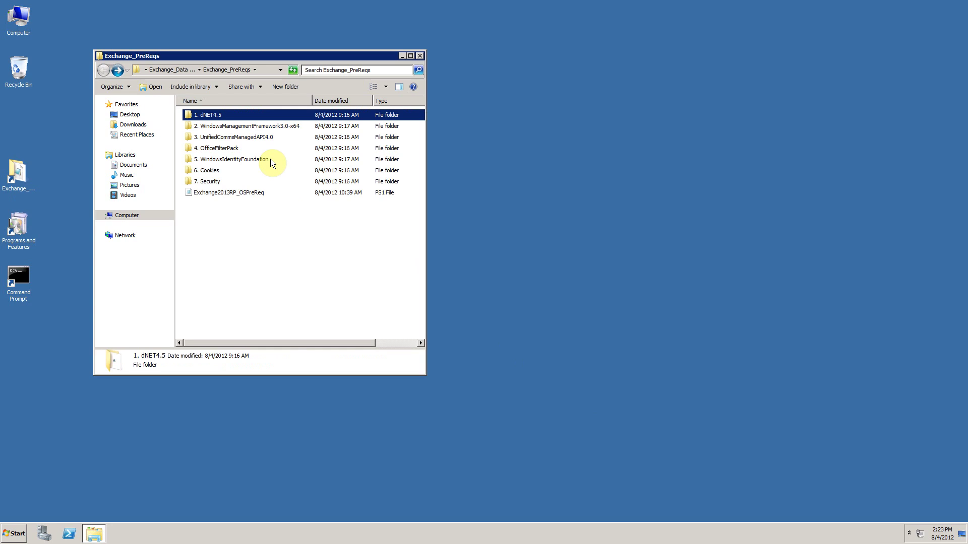
double_click(246, 126)
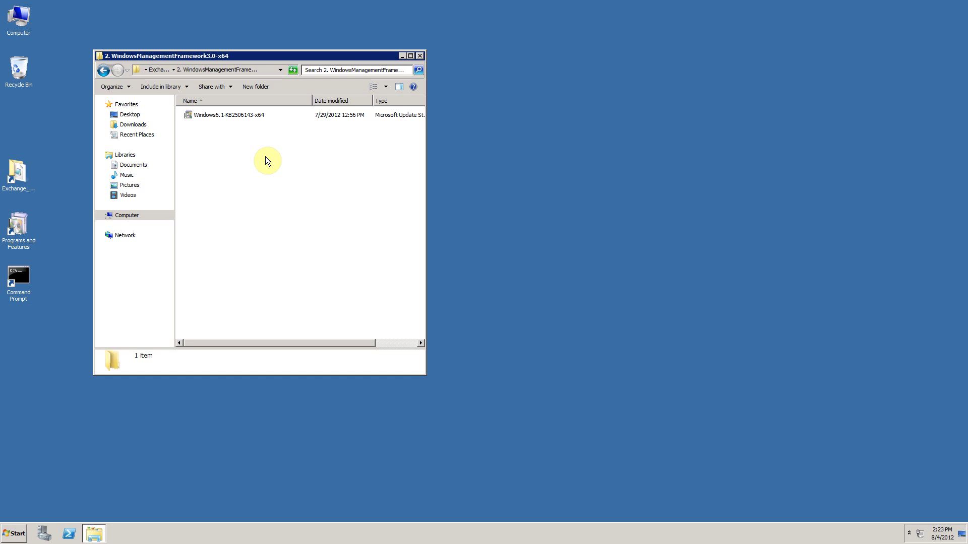
double_click(236, 116)
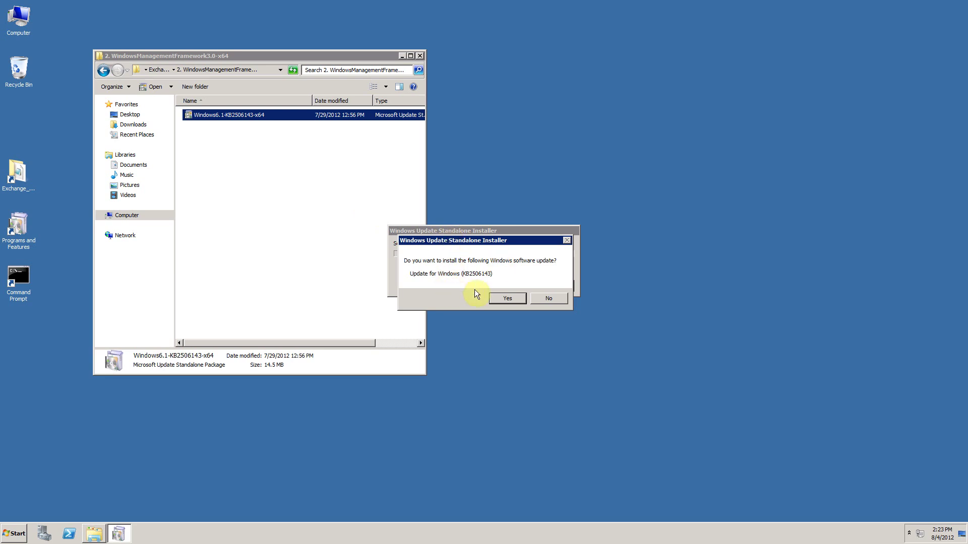
click(509, 299)
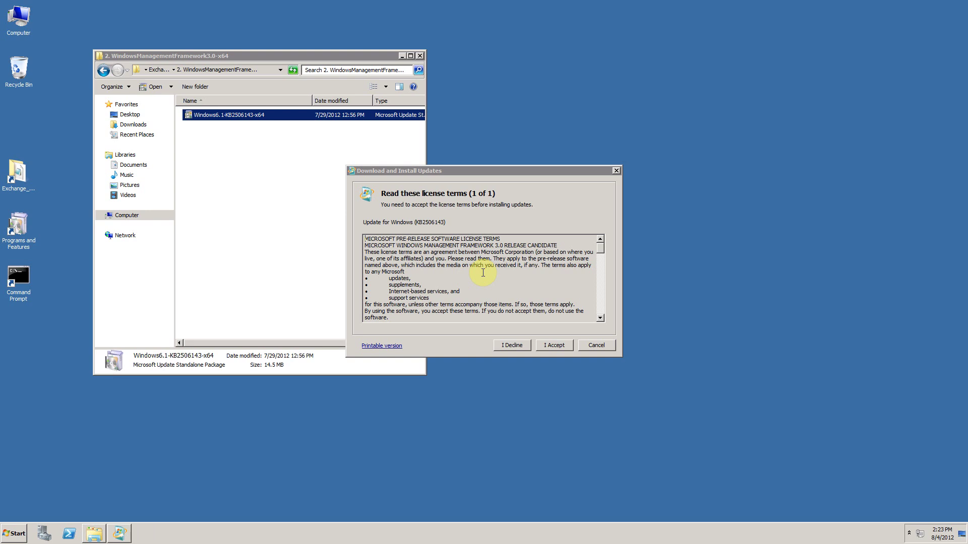
Accept the KB2506143 license terms and restart the server once the update finishes
click(411, 199)
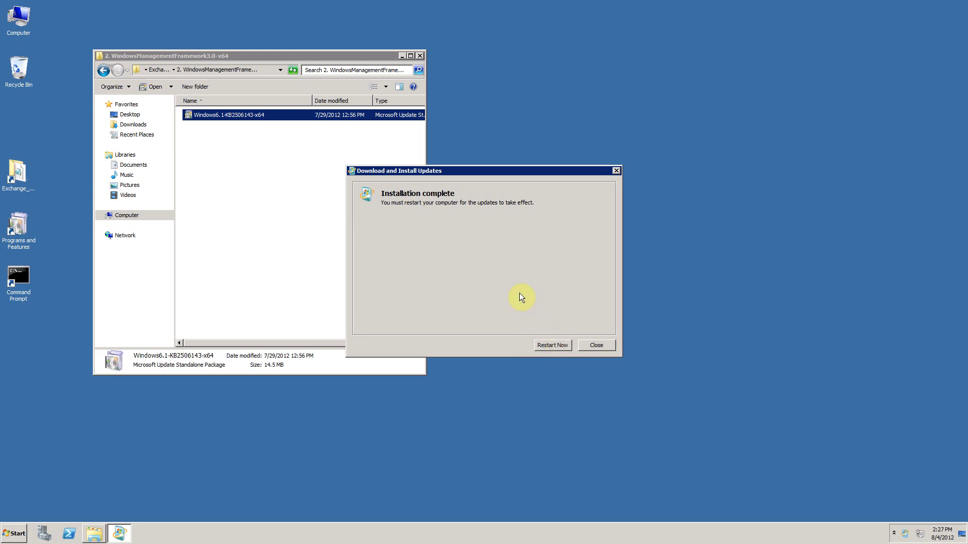
click(553, 345)
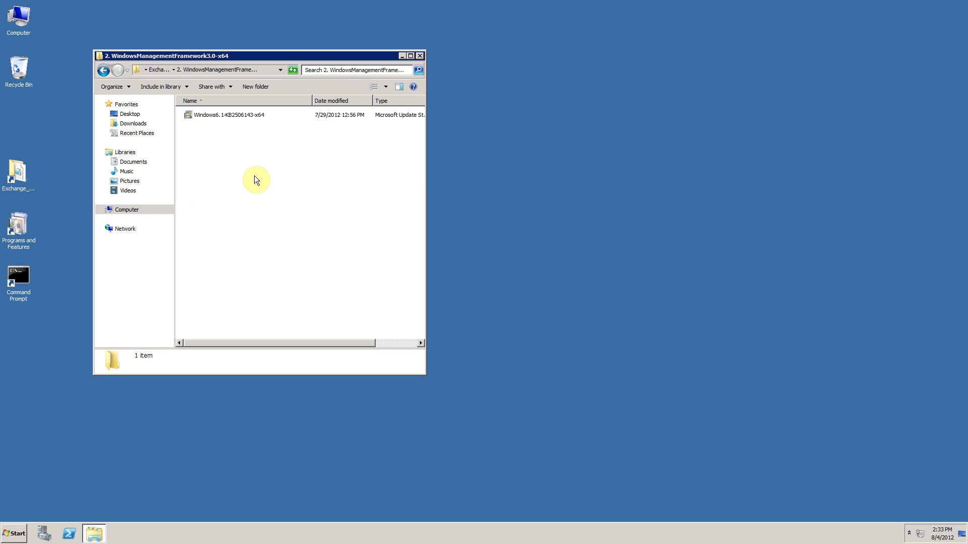
Open the 3. UnifiedCommsManagedAPI4.0 folder and launch UcmaRuntimeSetup
key(BackSpace)
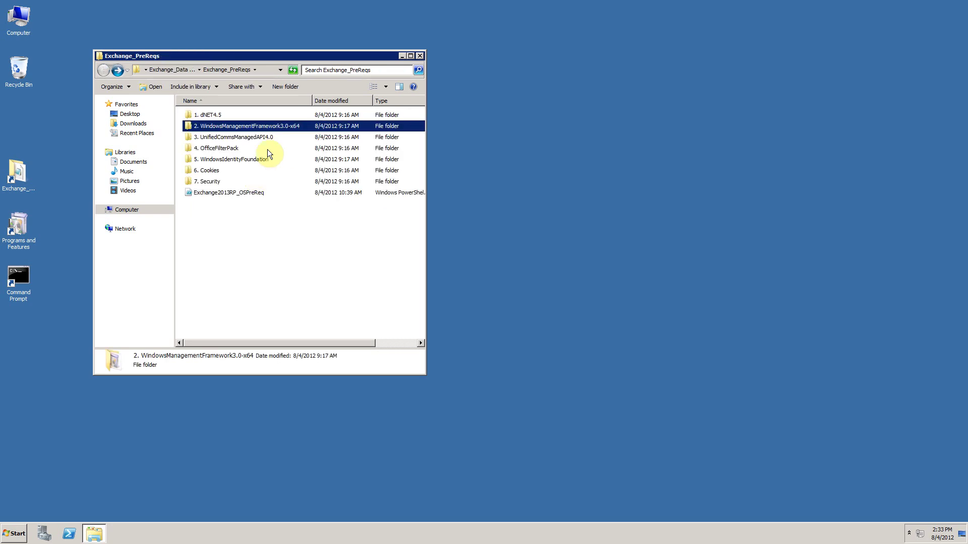
double_click(234, 140)
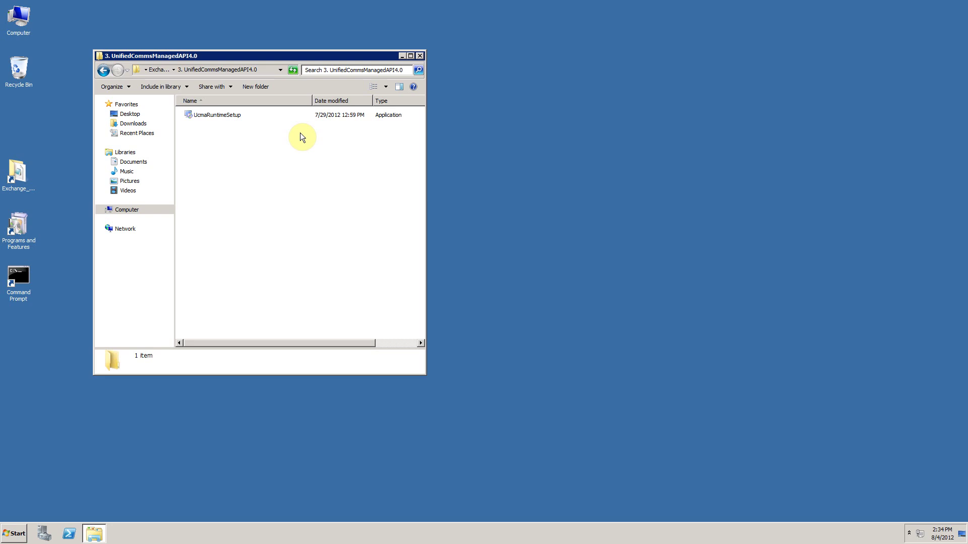
double_click(231, 118)
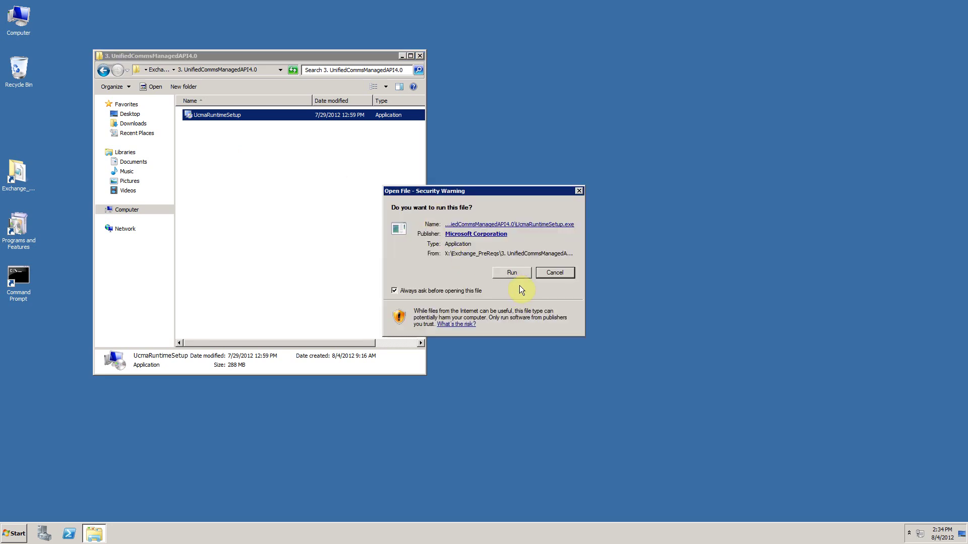
Allow UcmaRuntimeSetup to run past the security warning
click(511, 277)
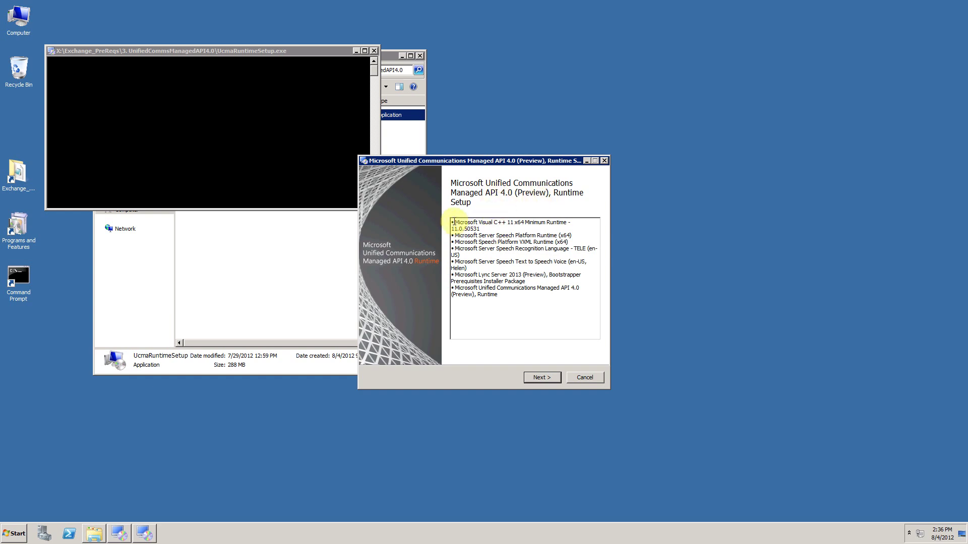
Accept the UCMA 4.0 license terms, install the runtime and close the finished setup
click(452, 222)
drag(452, 224, 501, 295)
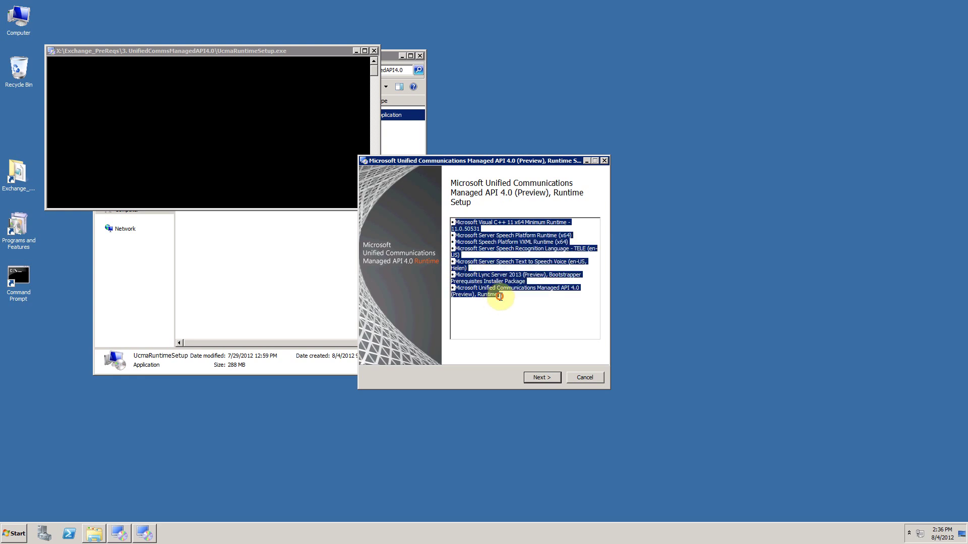
click(500, 313)
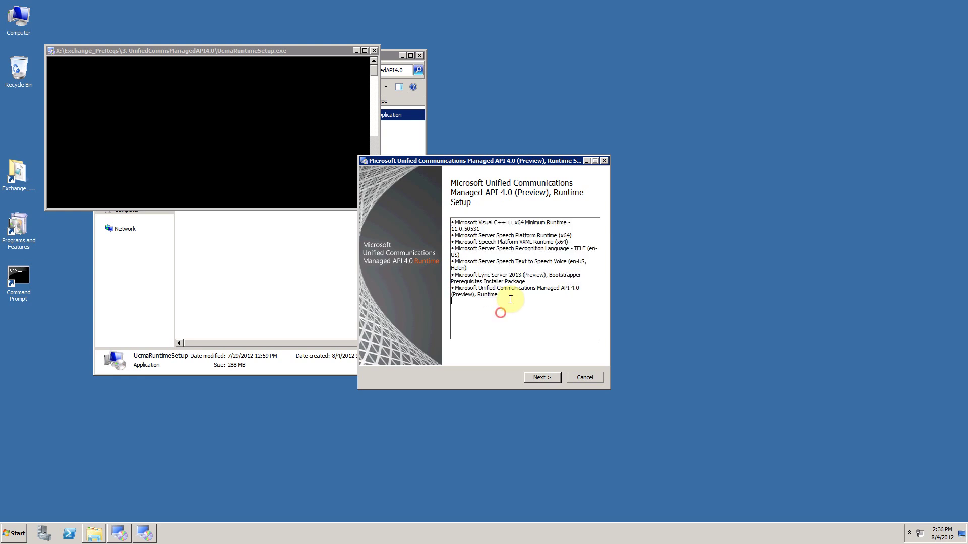
click(541, 378)
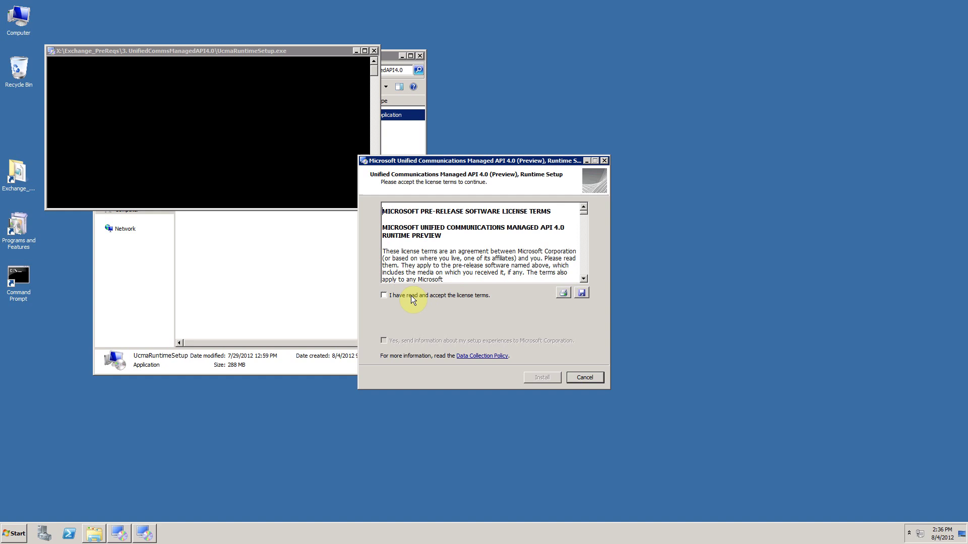
click(410, 296)
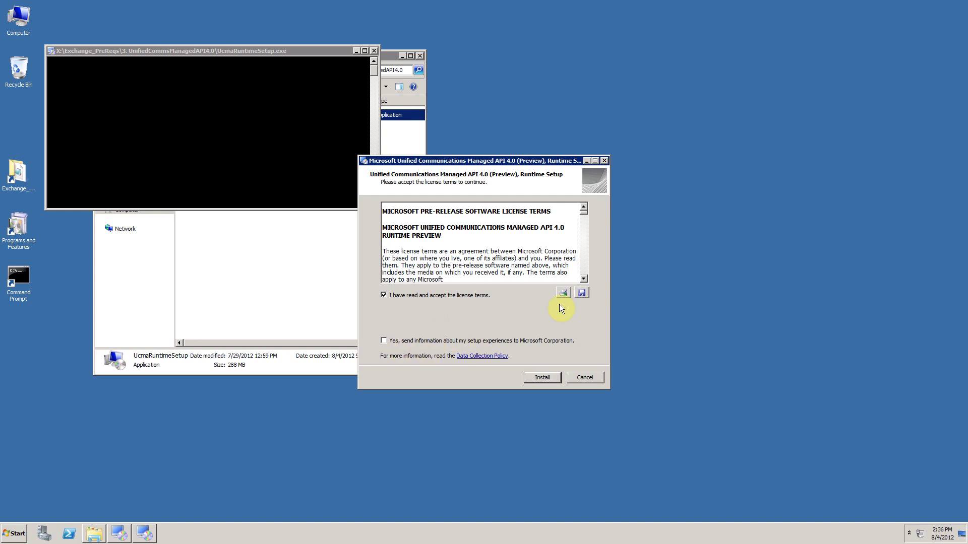
click(540, 377)
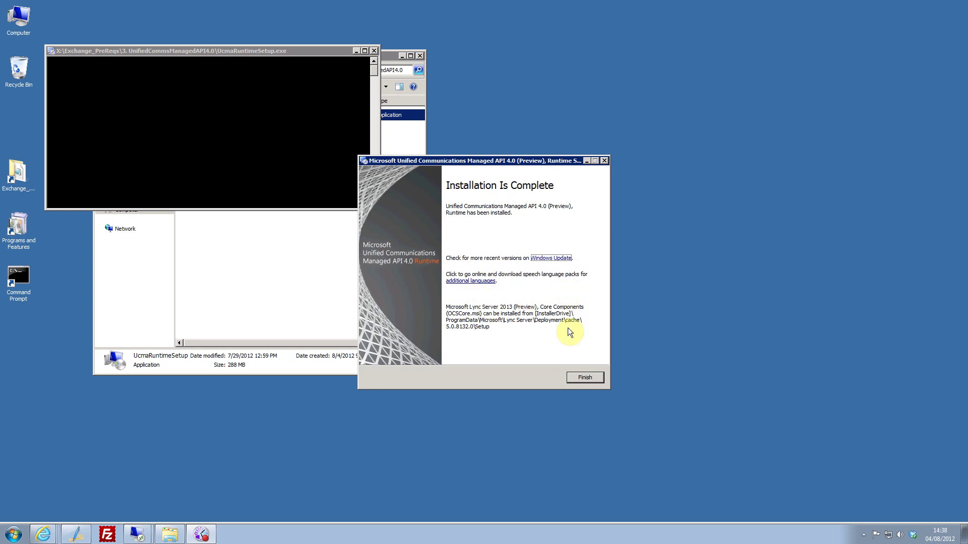
click(585, 377)
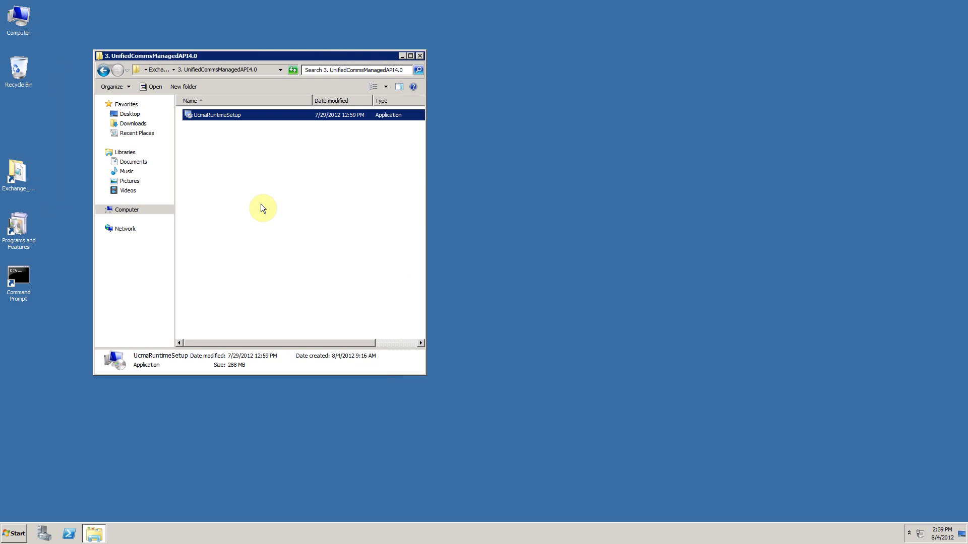
Open the 4. OfficeFilterPack folder and launch FilterPack64bit
click(261, 203)
key(BackSpace)
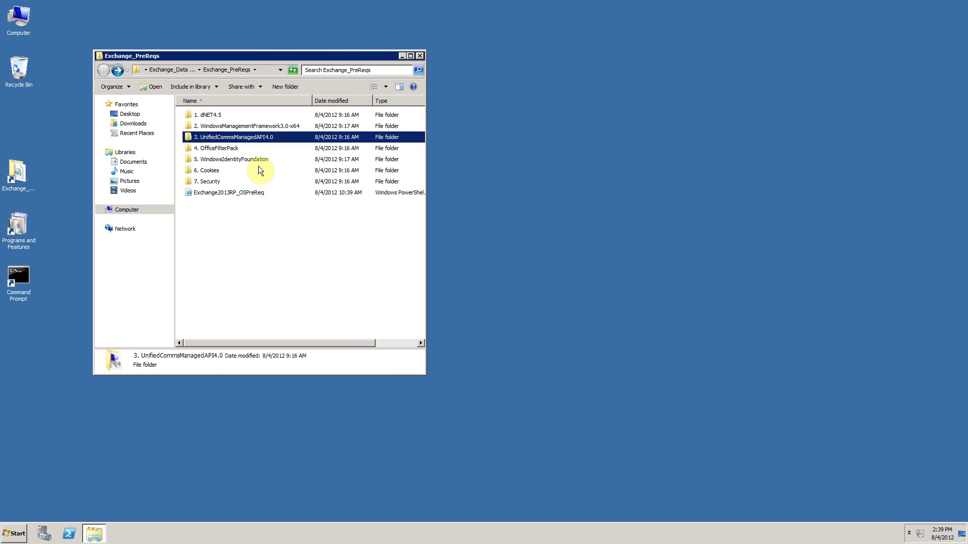
double_click(221, 151)
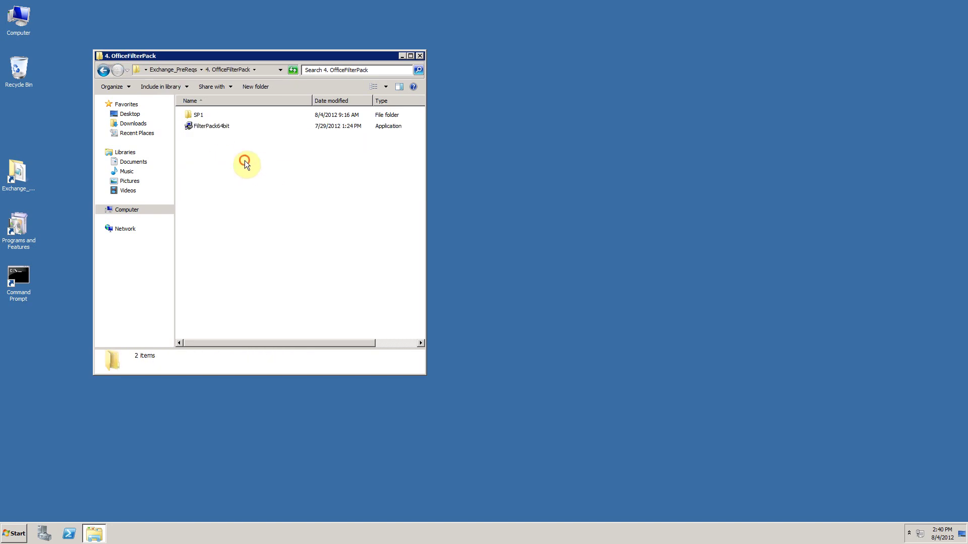
double_click(209, 127)
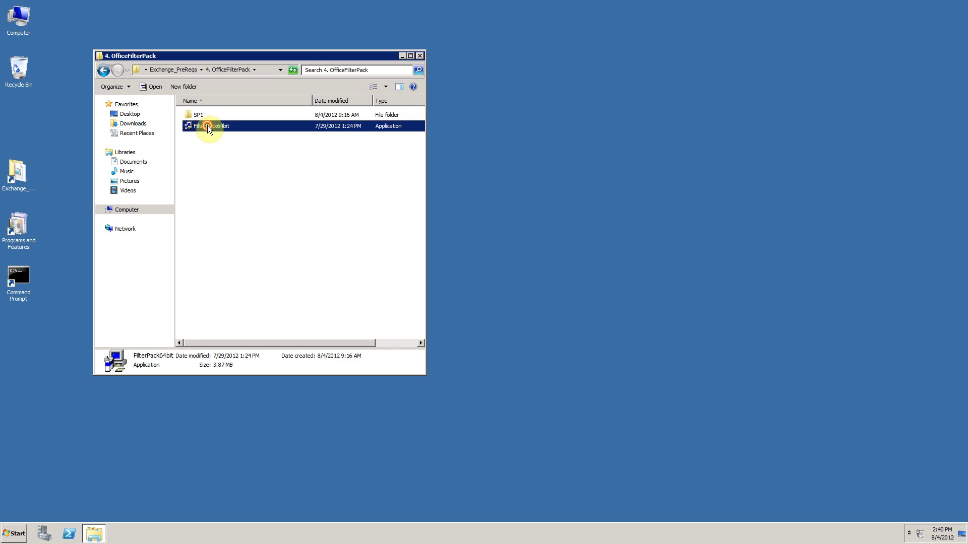
Install Microsoft Filter Pack 2.0, accepting its license terms, and dismiss the completion message
click(506, 275)
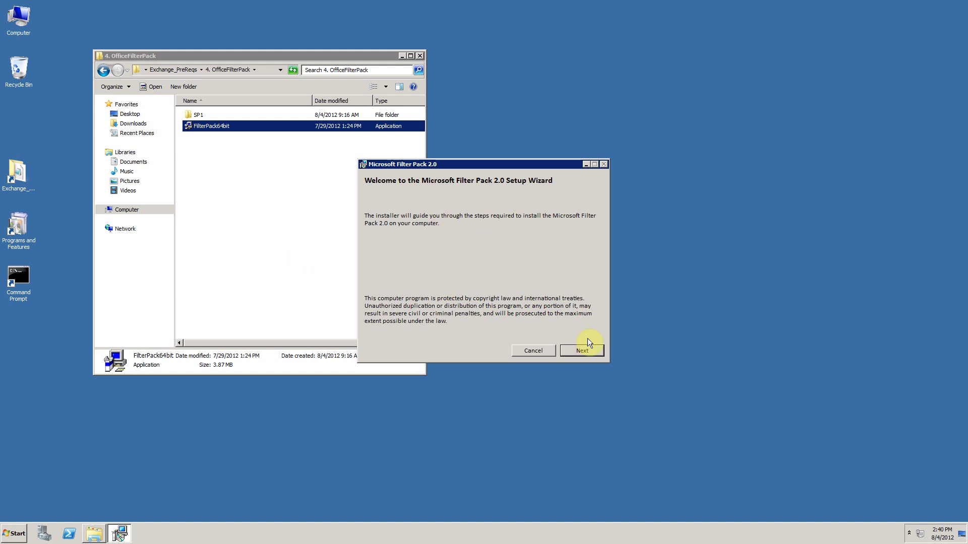
click(583, 351)
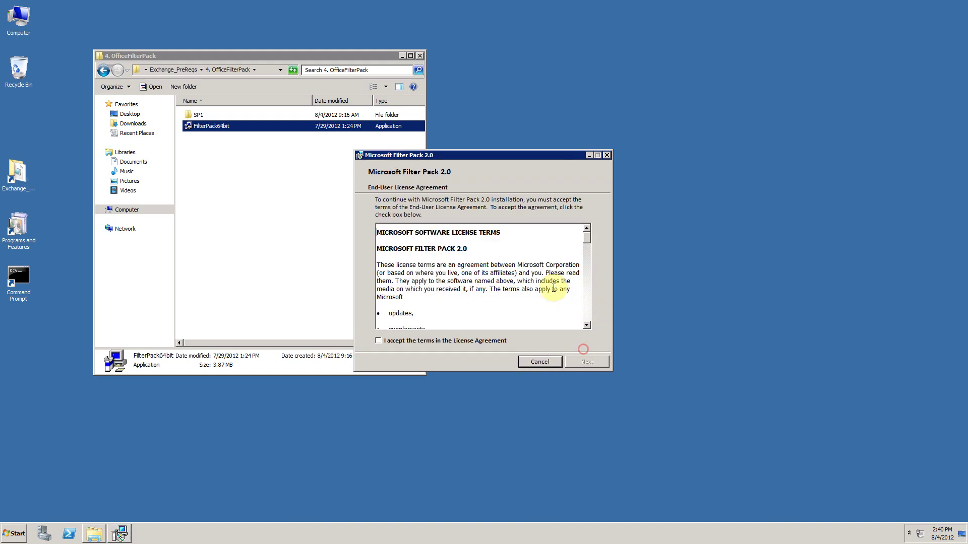
click(432, 341)
click(586, 362)
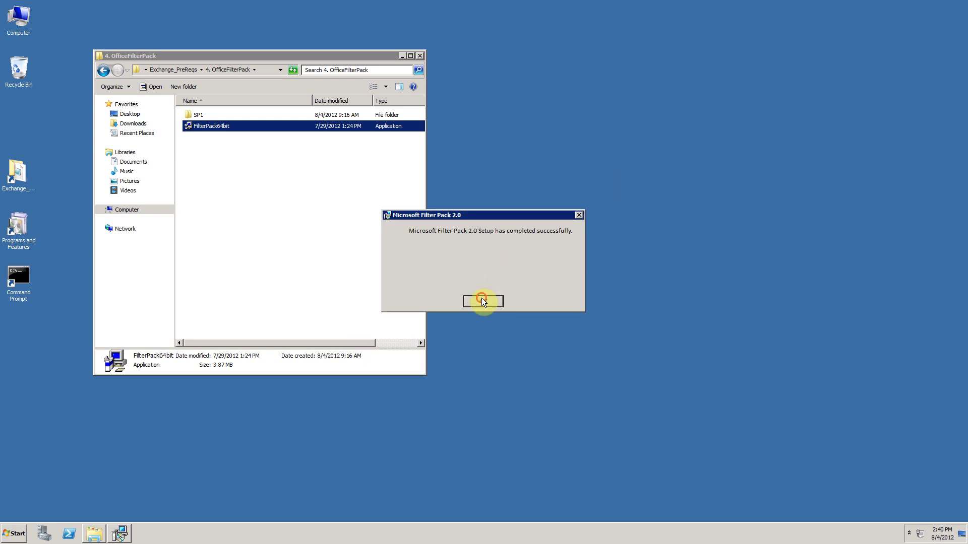
click(483, 301)
Install filterpack2010sp1 from the SP1 folder, accepting its license, then return to Exchange_PreReqs
double_click(189, 113)
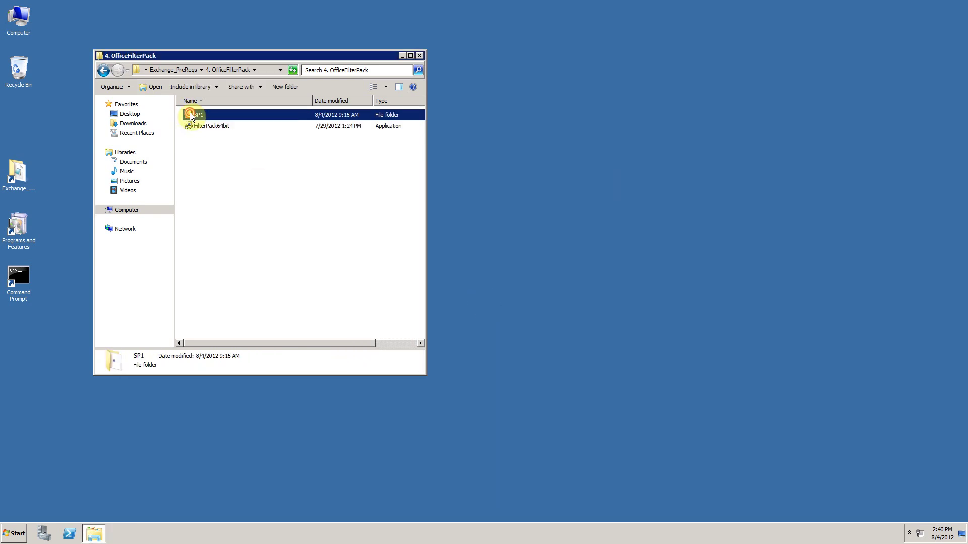
double_click(232, 117)
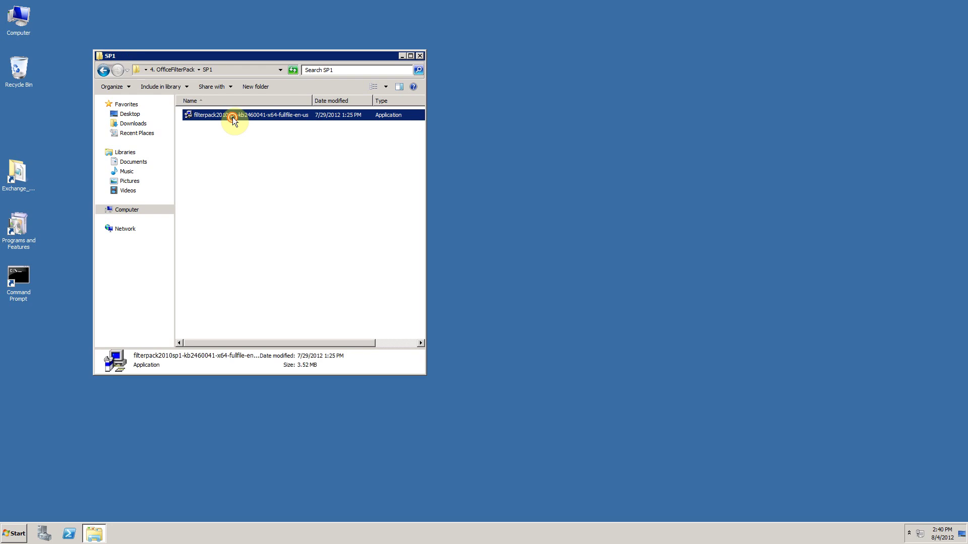
click(514, 273)
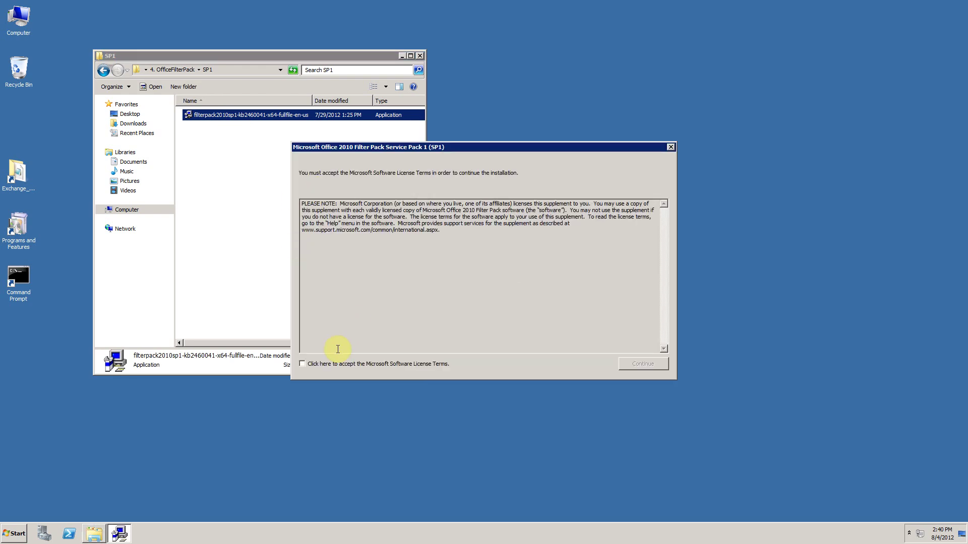
click(334, 364)
click(667, 361)
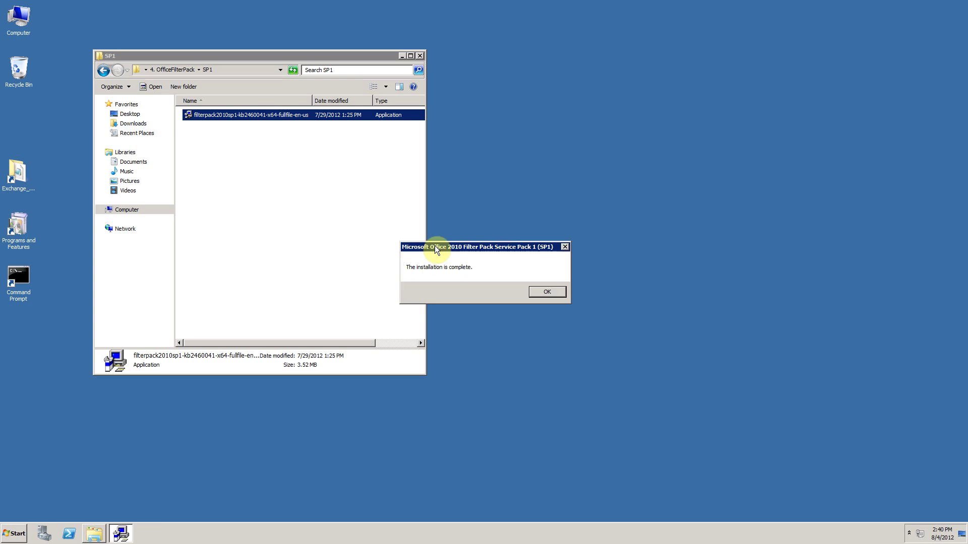
click(533, 291)
key(BackSpace)
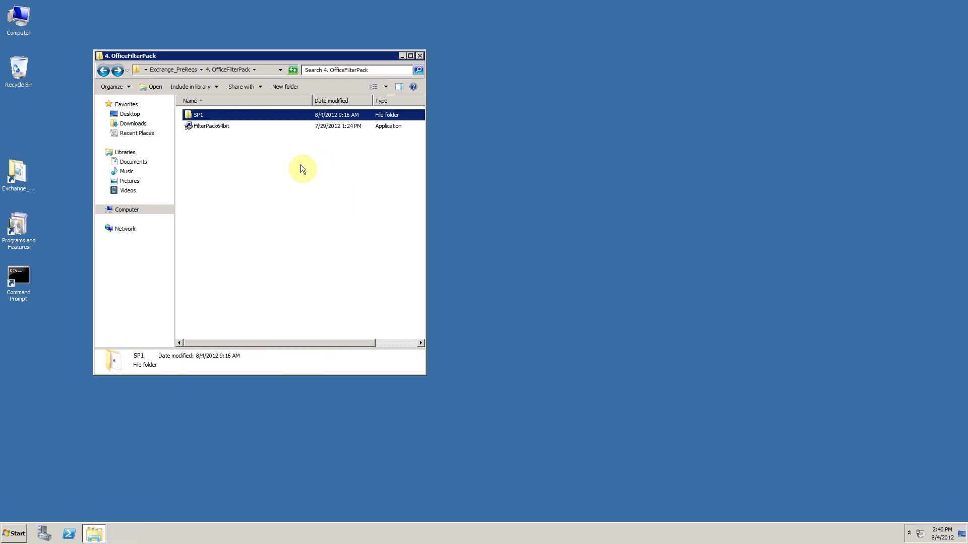
key(BackSpace)
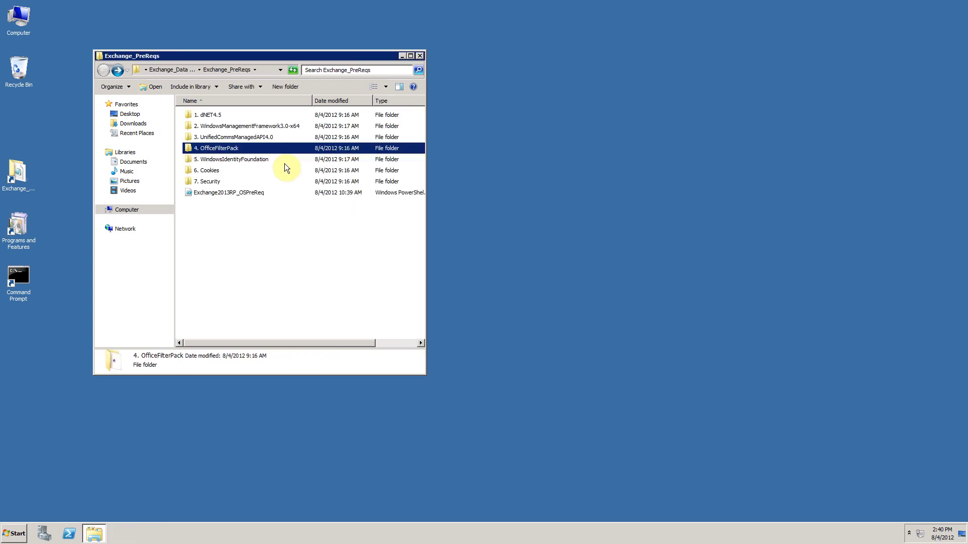
Install Windows6.1-KB974405-x64 from 5. WindowsIdentityFoundation, accepting its license terms
click(235, 159)
double_click(247, 160)
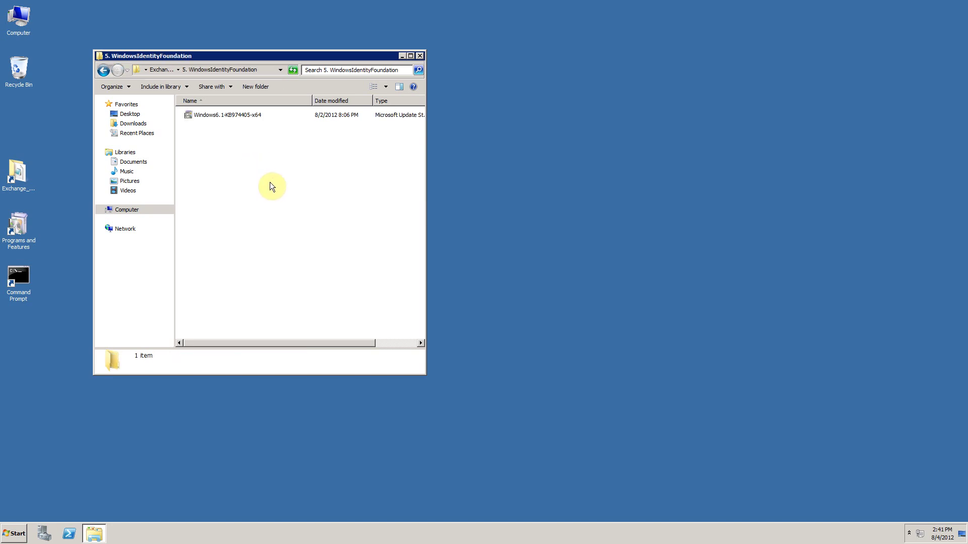
double_click(238, 117)
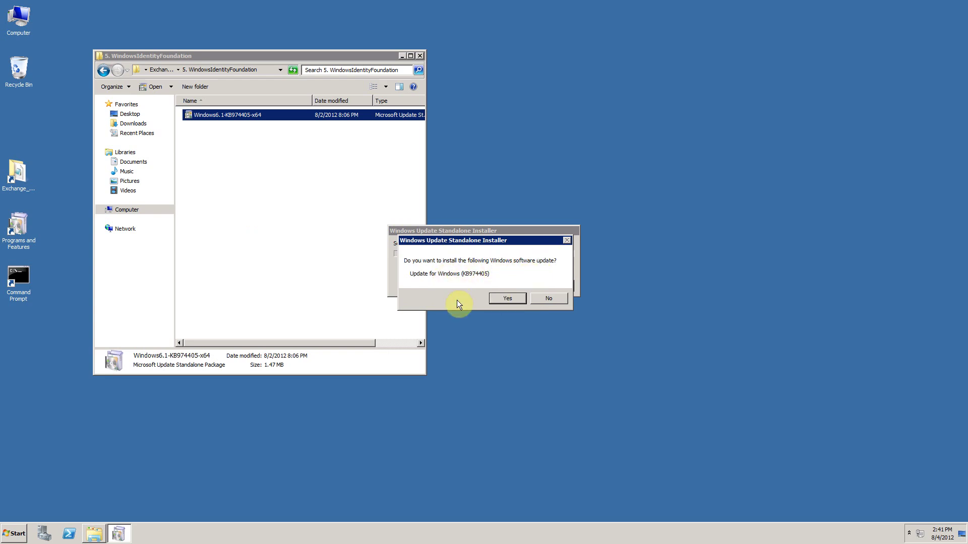
click(512, 300)
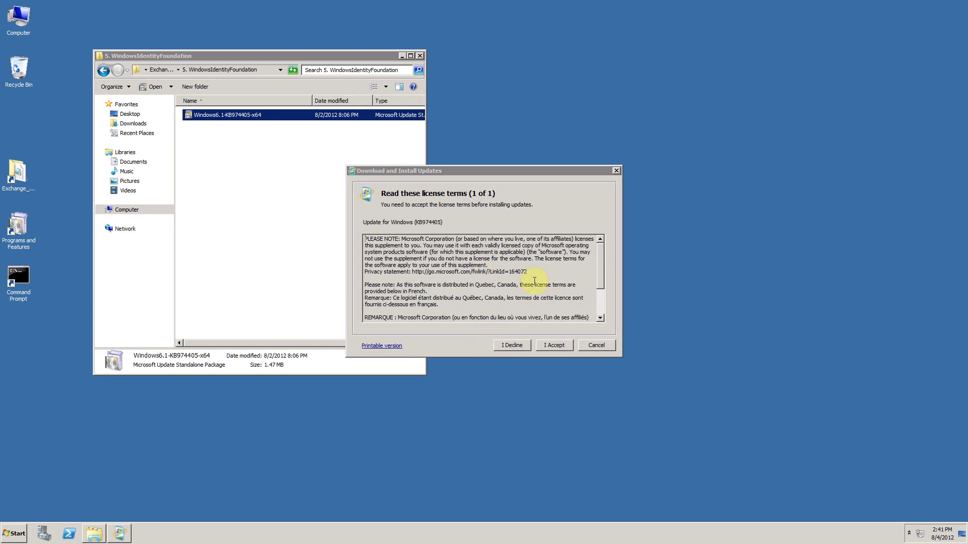
click(555, 345)
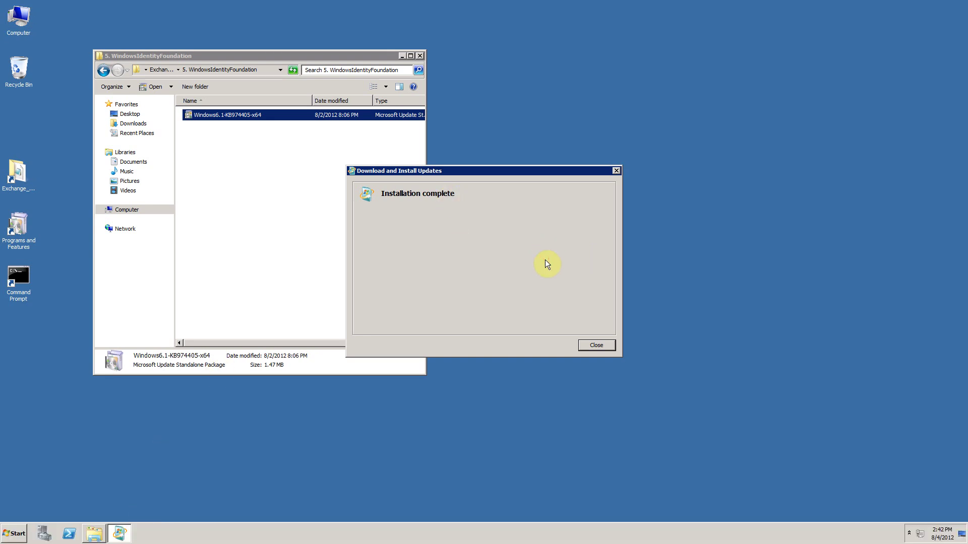
click(595, 345)
click(197, 200)
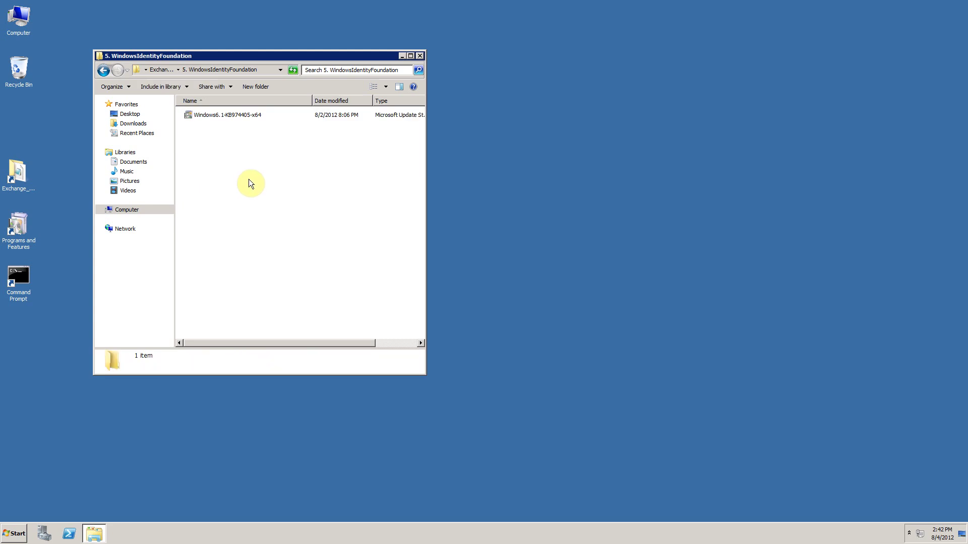
Install Windows6.1-KB2619234-v2-x64 from the 6. Cookies folder and close its completion message without restarting
key(BackSpace)
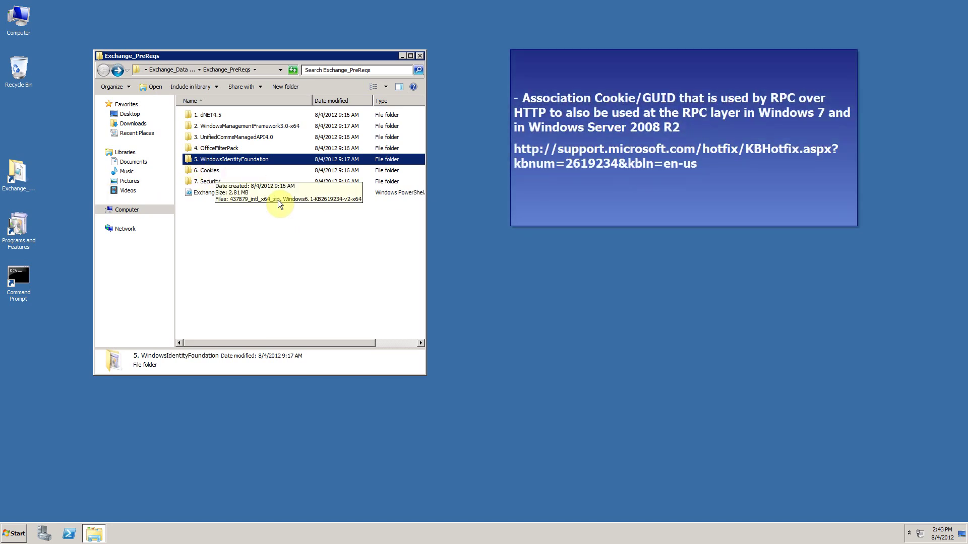
key(Down)
key(Return)
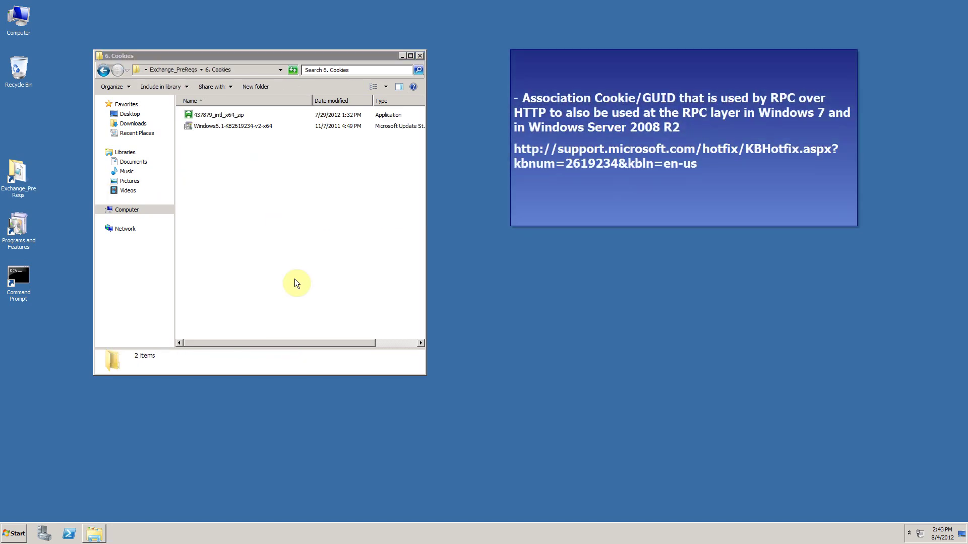
double_click(237, 128)
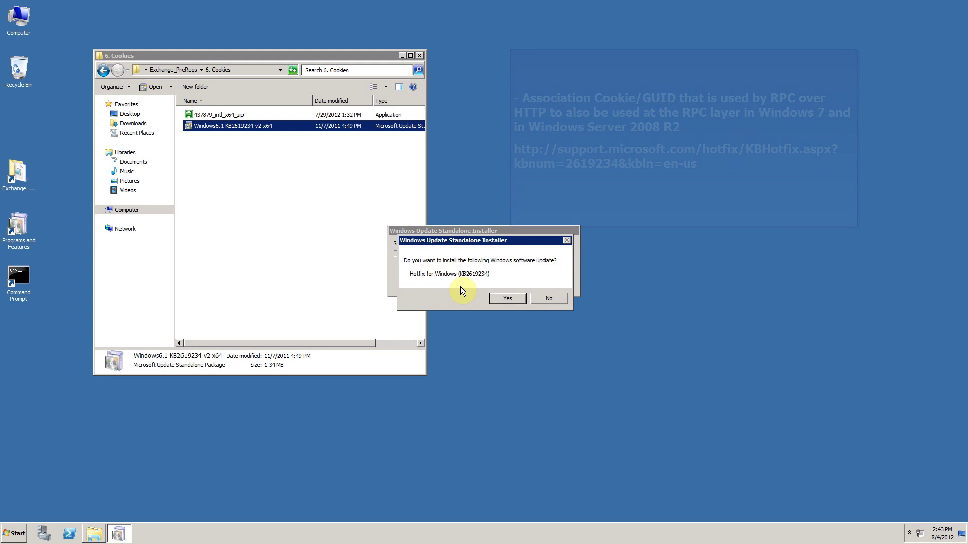
click(504, 297)
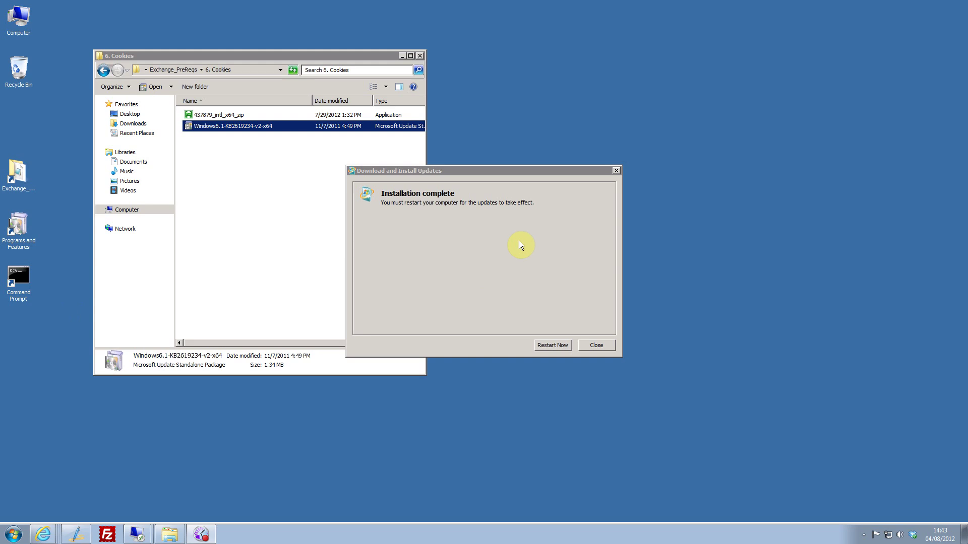
click(519, 242)
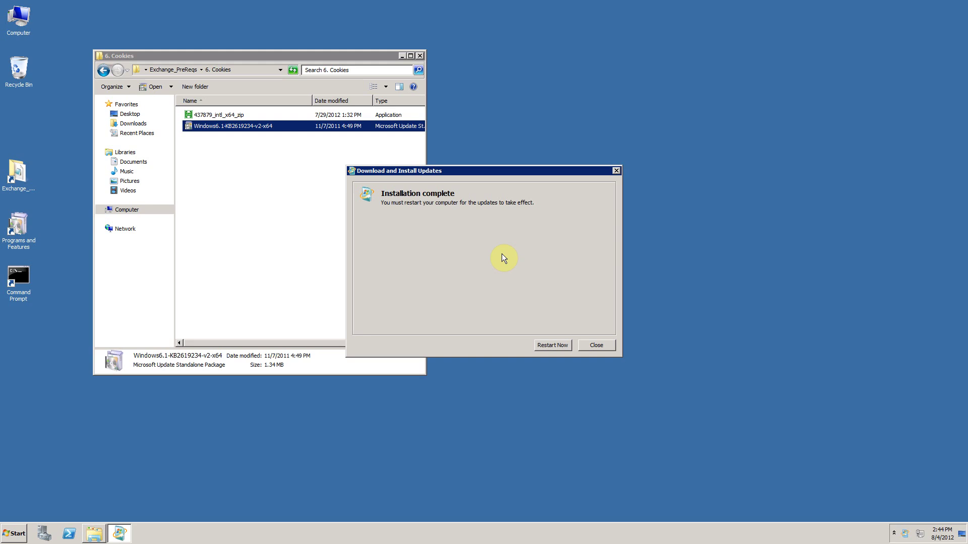
click(549, 345)
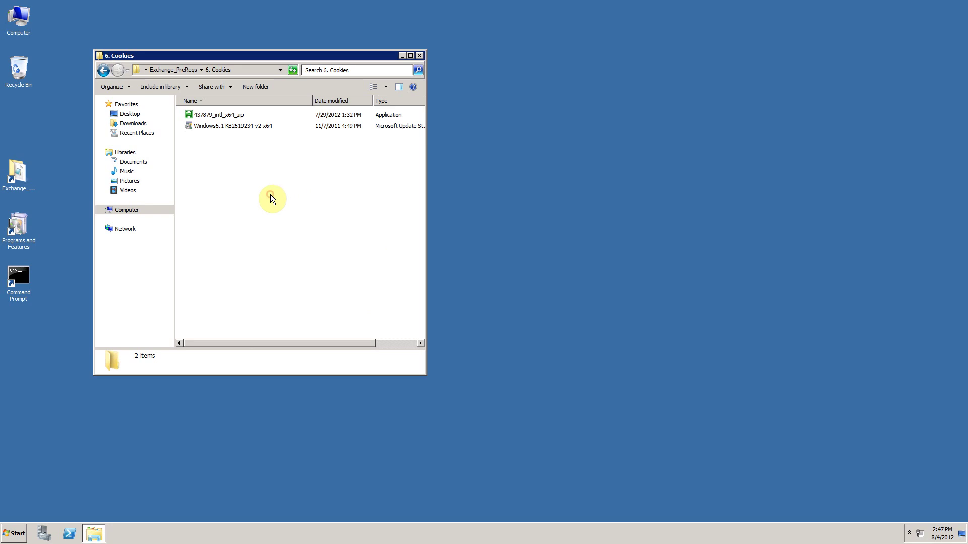
Run Windows6.0-KB2533623-x64 from 7. Security, acknowledge it is not applicable, and return to Exchange_PreReqs
key(BackSpace)
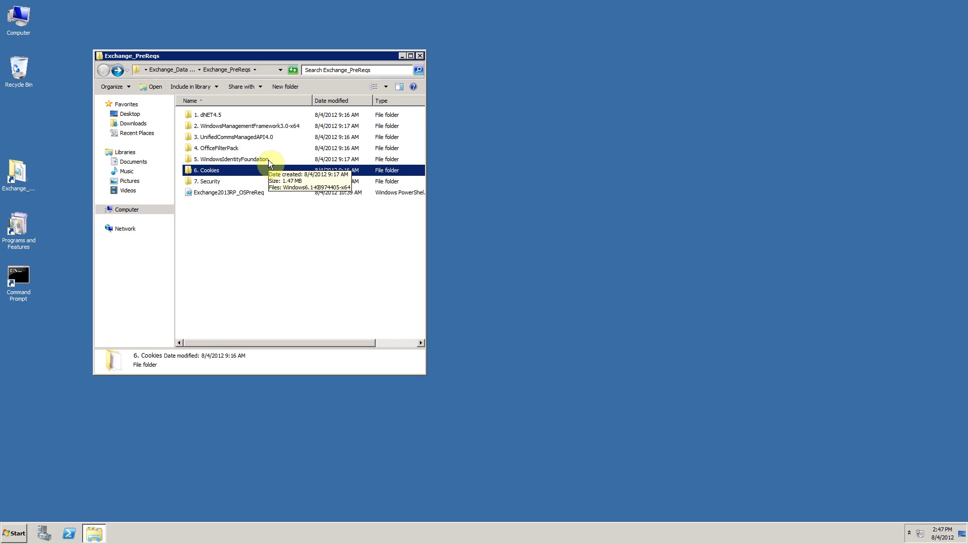
double_click(217, 182)
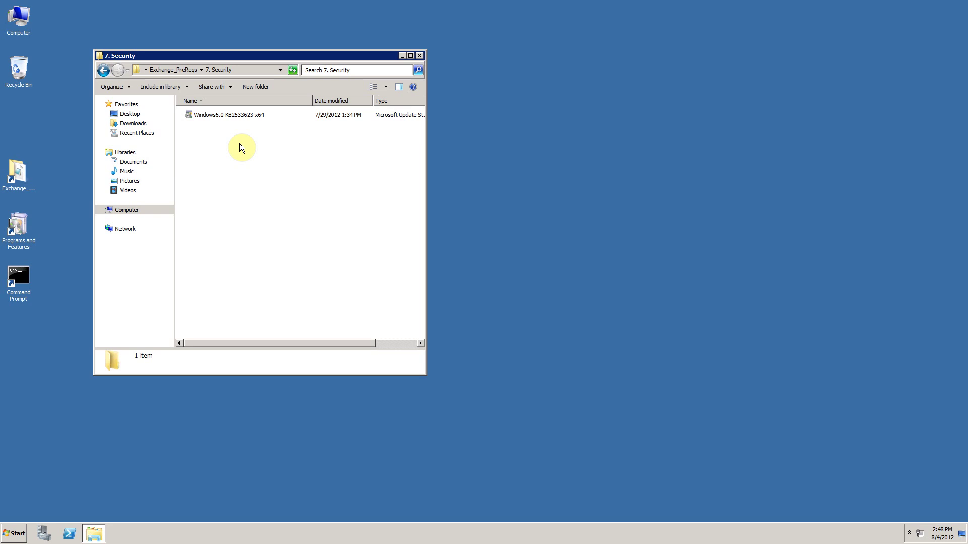
double_click(236, 115)
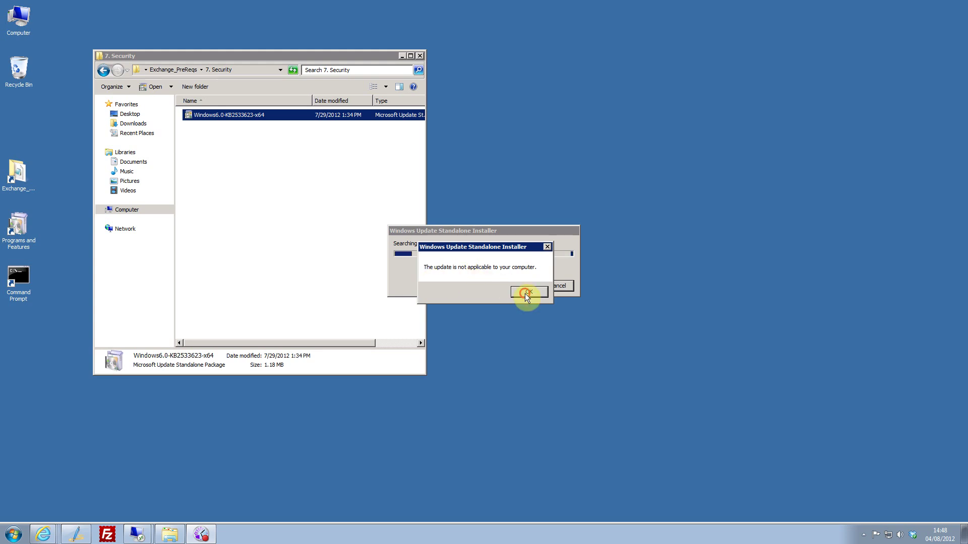
click(527, 292)
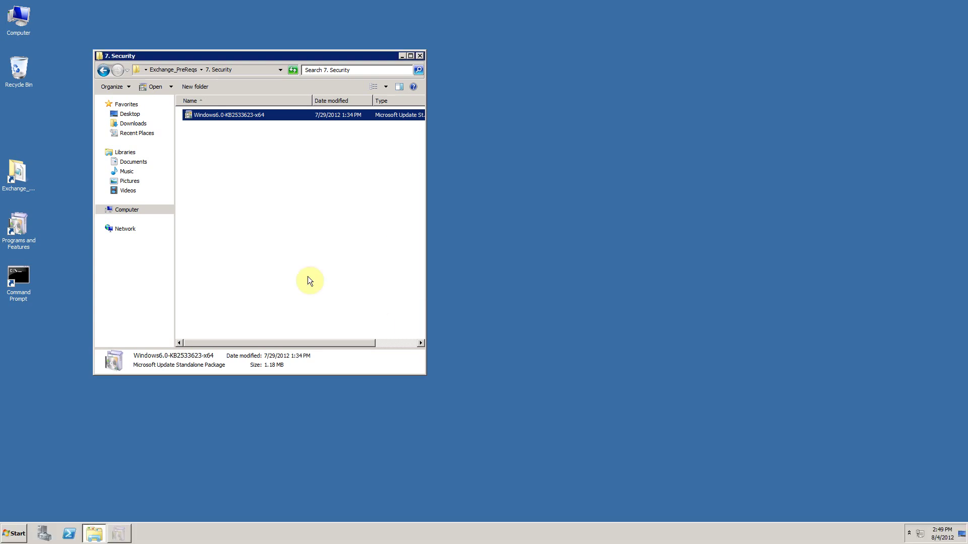
click(232, 202)
key(BackSpace)
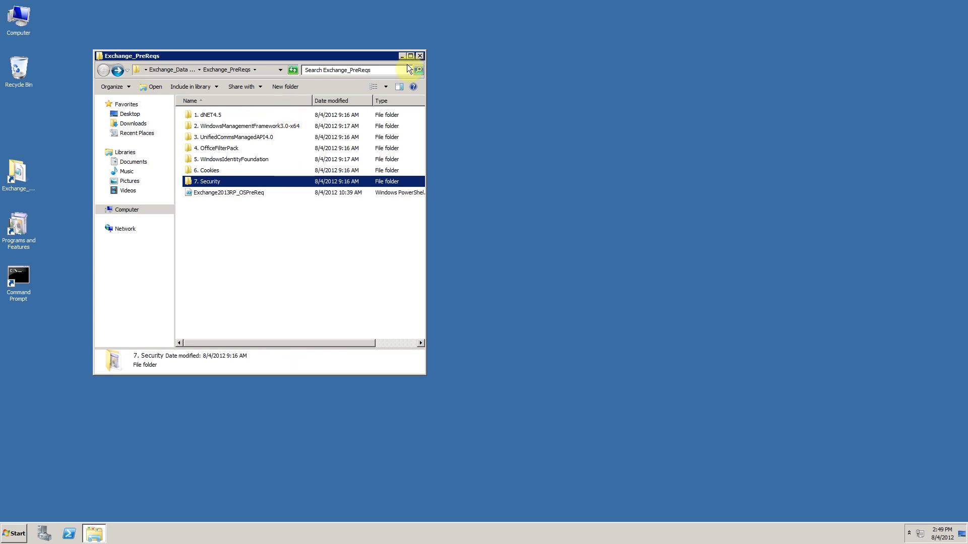
Uninstall Microsoft Visual C++ 11 Beta Redistributable (x64) in Programs and Features, then close the programs list
click(15, 245)
double_click(23, 230)
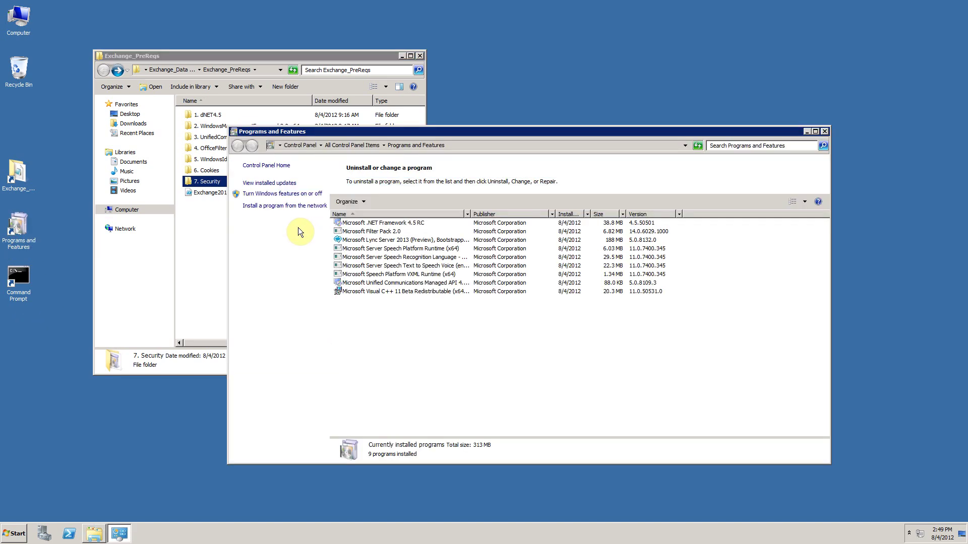
click(417, 295)
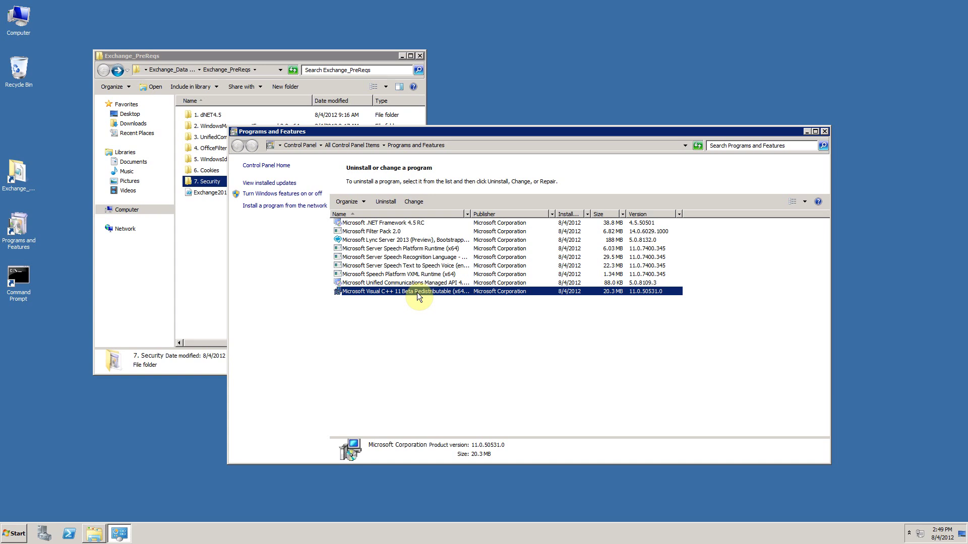
right_click(418, 294)
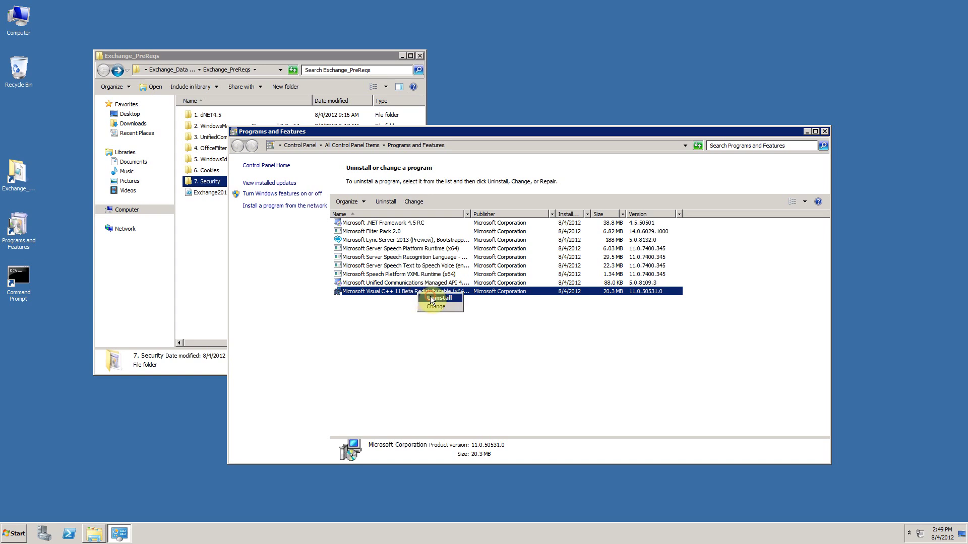
click(431, 298)
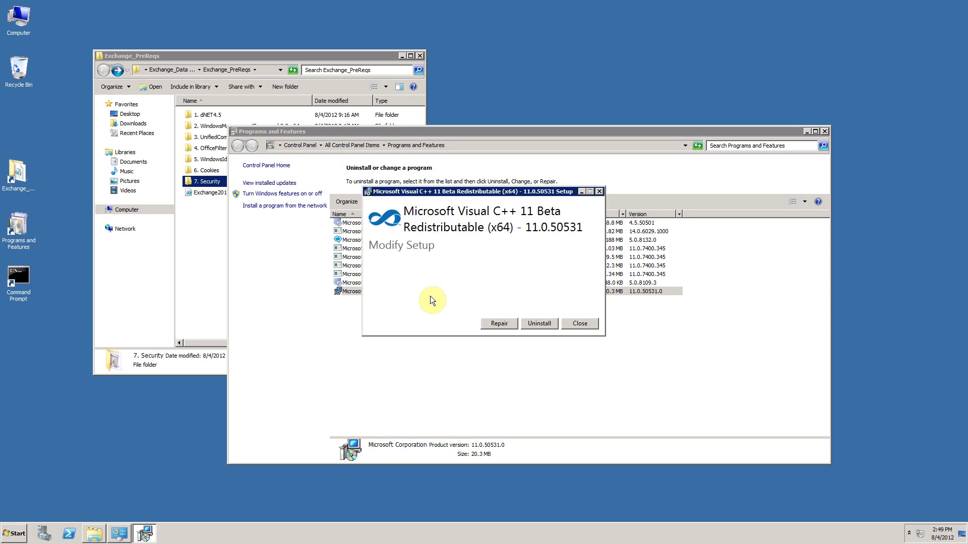
click(540, 323)
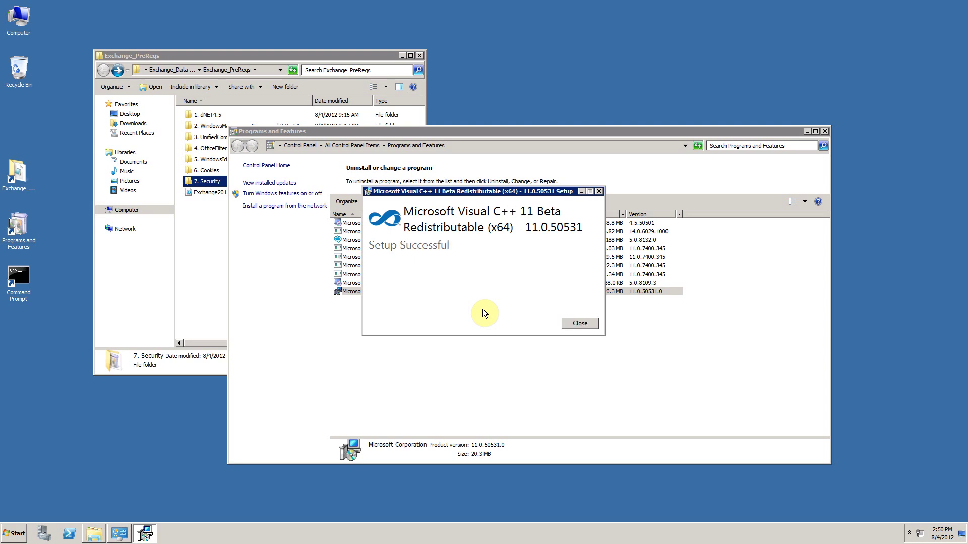
click(580, 323)
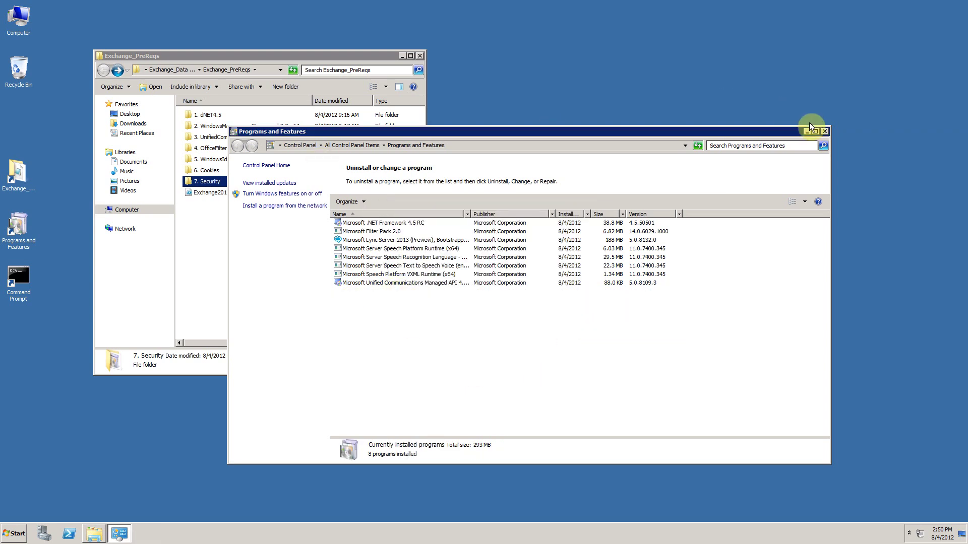
click(826, 130)
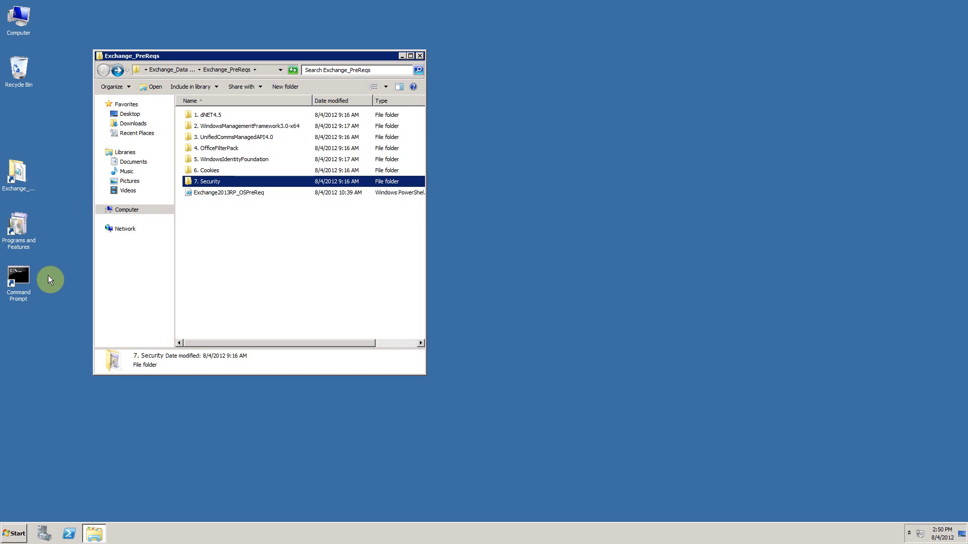
Open an administrator Command Prompt and change to the root of drive C with cd\
click(25, 331)
key(p)
key(Return)
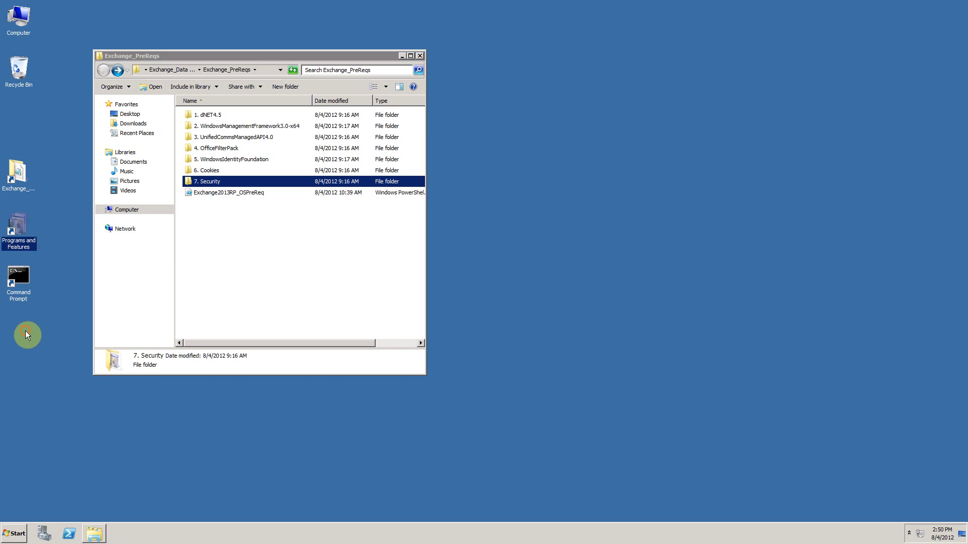
key(Down)
key(Return)
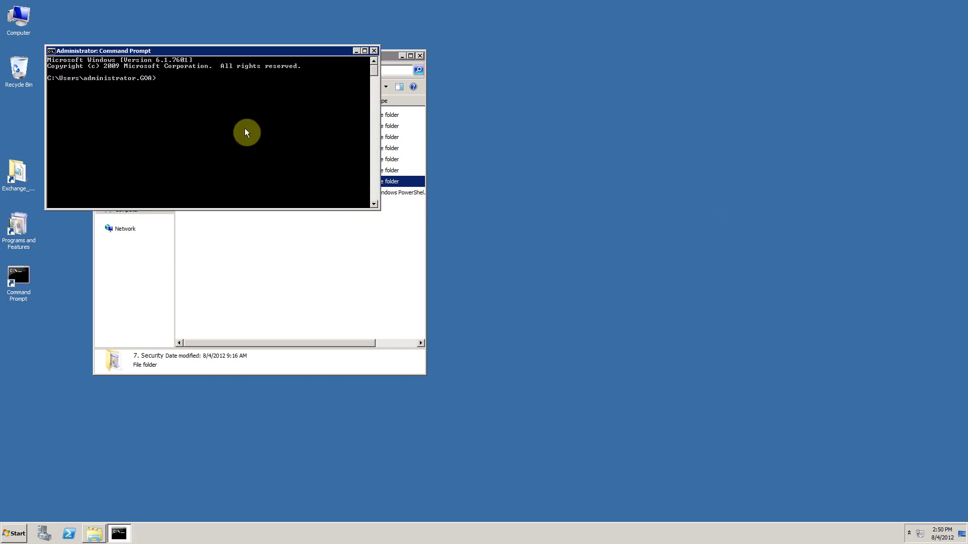
text(cd\)
key(Return)
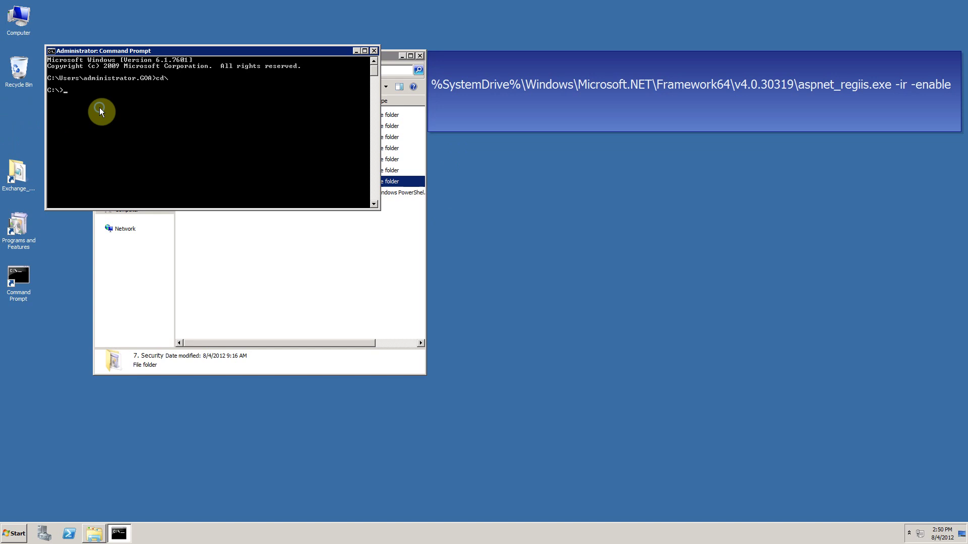
Paste and run the aspnet_regiis.exe -ir -enable command, then run iisreset
right_click(99, 107)
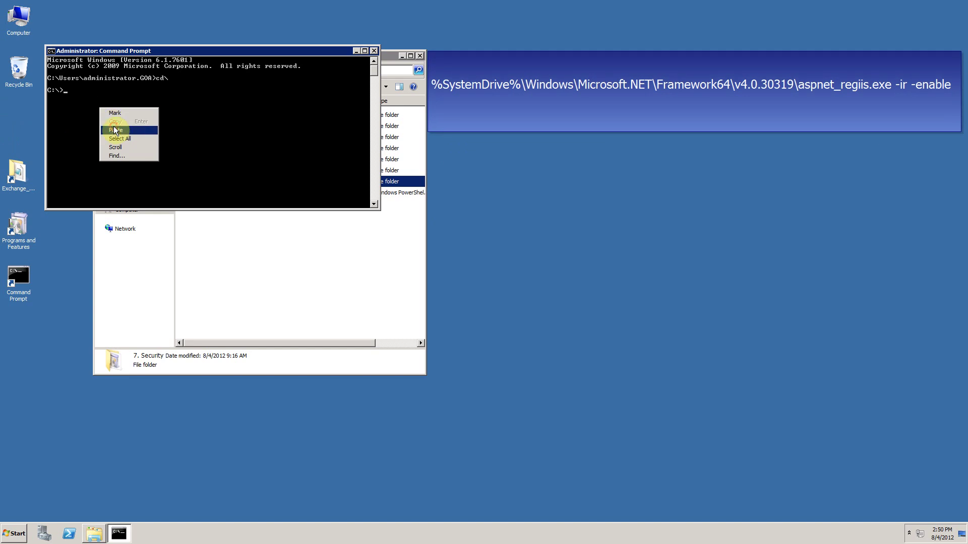
click(113, 127)
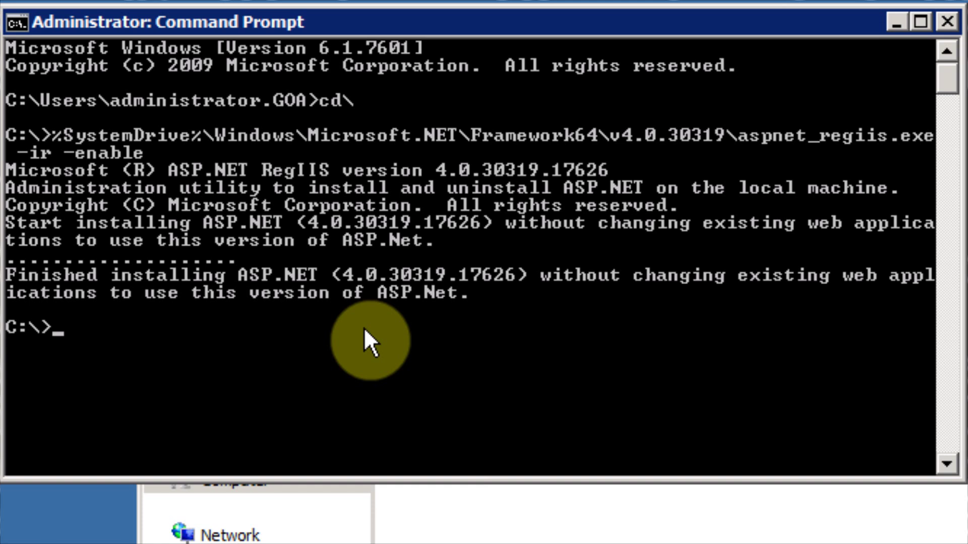
text(iisre)
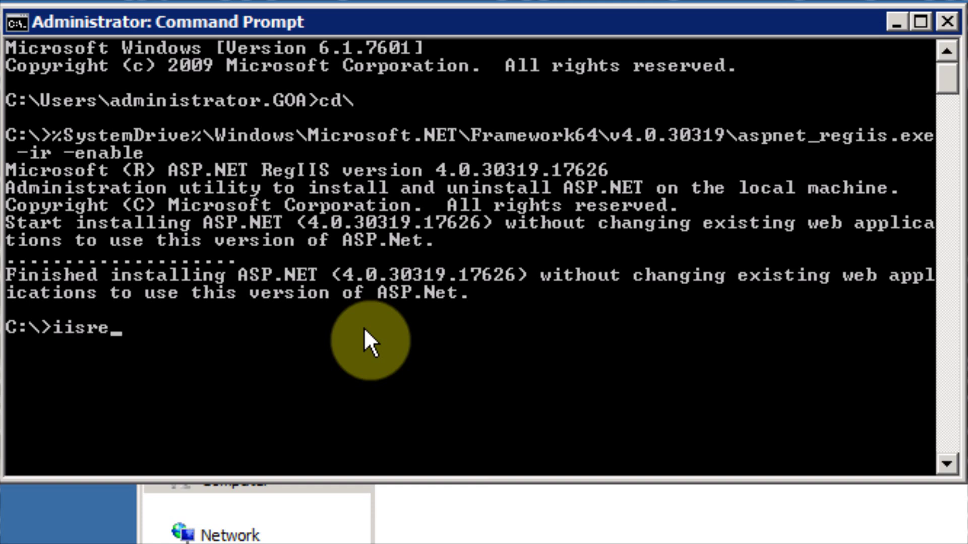
text(set)
key(Return)
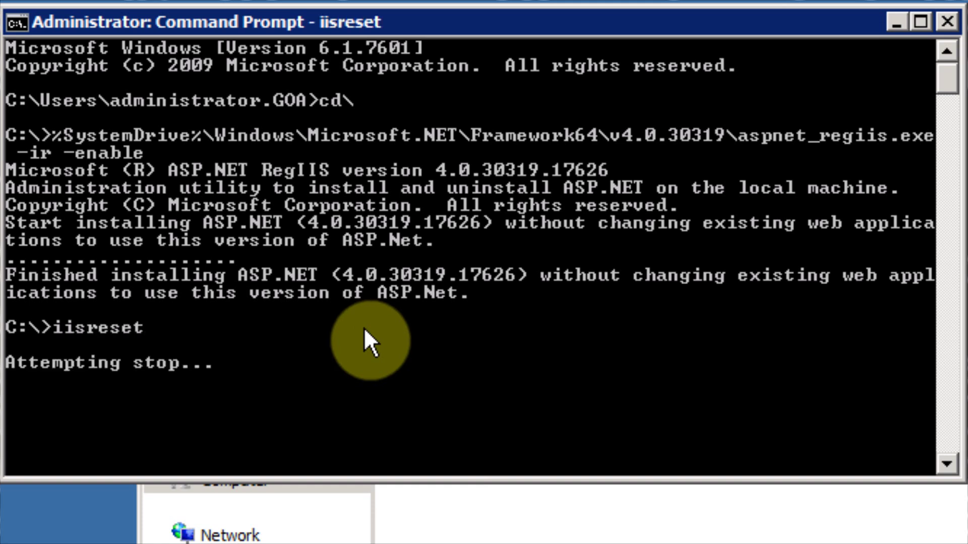